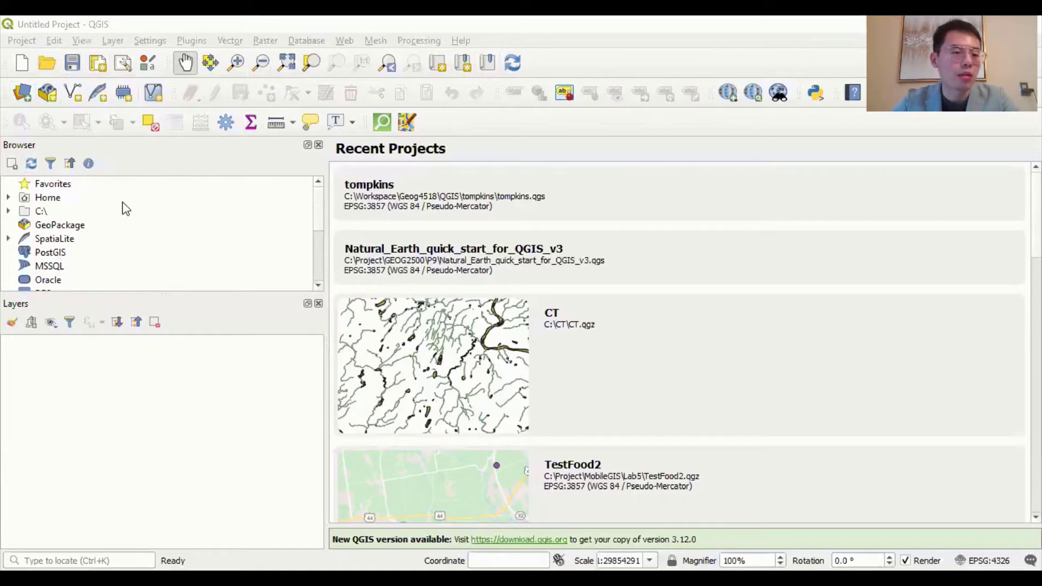
{"action": "scroll", "coordinate": [320, 202], "scroll_direction": "down", "scroll_amount": 1}
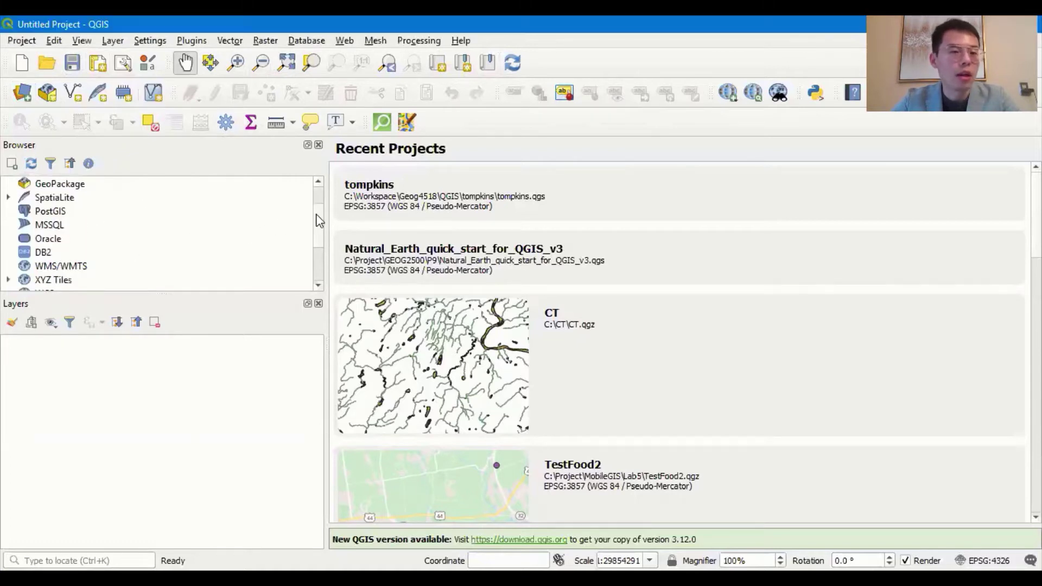
{"action": "scroll", "coordinate": [319, 212], "scroll_direction": "up", "scroll_amount": 1}
{"action": "scroll", "coordinate": [320, 196], "scroll_direction": "down", "scroll_amount": 1}
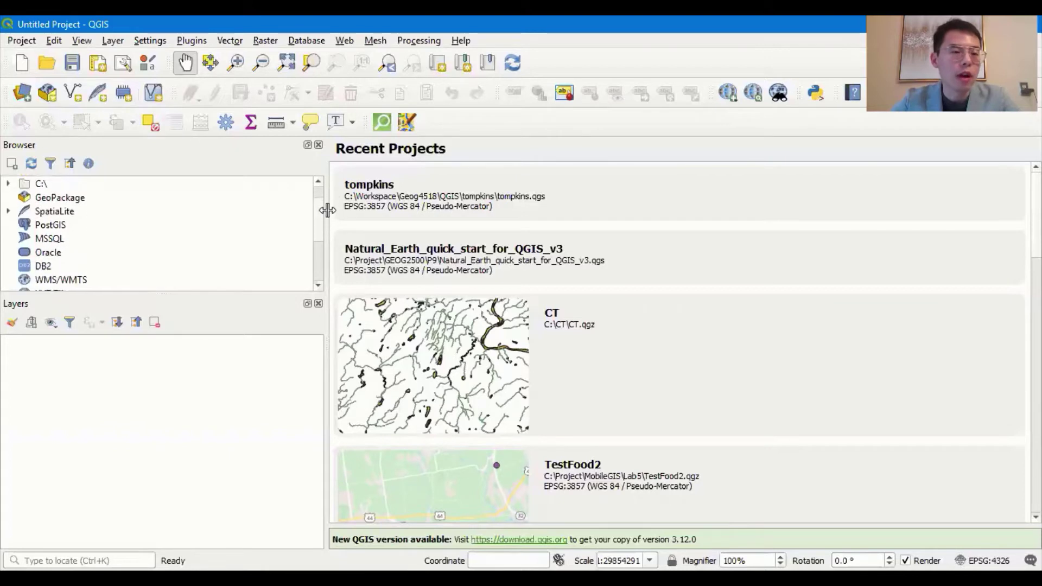
{"action": "scroll", "coordinate": [323, 201], "scroll_direction": "up", "scroll_amount": 1}
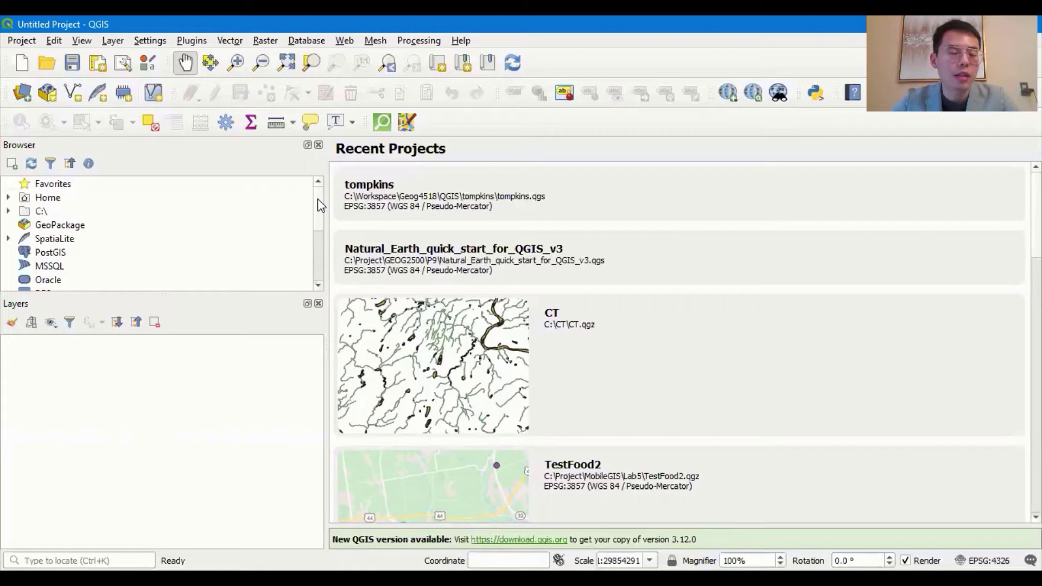
Step: Open the Natural_Earth_quick_start_for_QGIS_v3 project from C:\GEOG2500\Lab9\packages\Natural_Earth_quick_start
{"action": "left_click", "coordinate": [8, 211]}
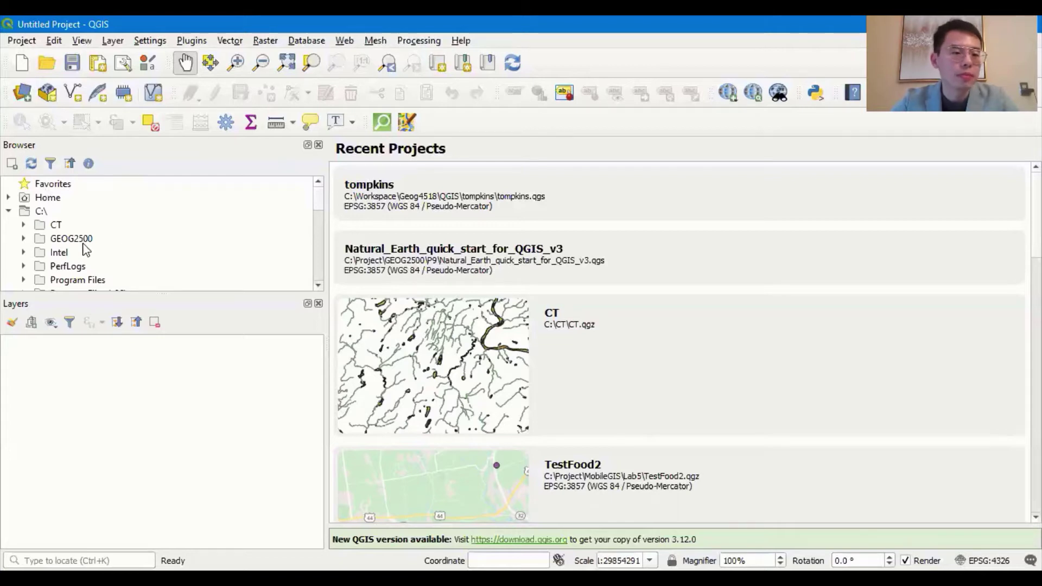
{"action": "left_click", "coordinate": [23, 239]}
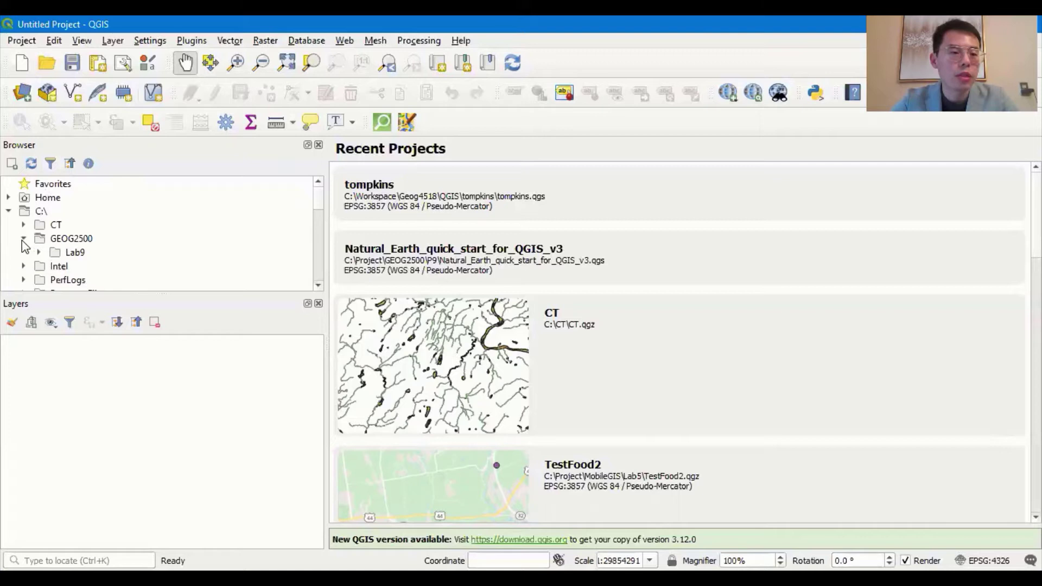
{"action": "left_click", "coordinate": [40, 254]}
{"action": "left_click", "coordinate": [54, 266]}
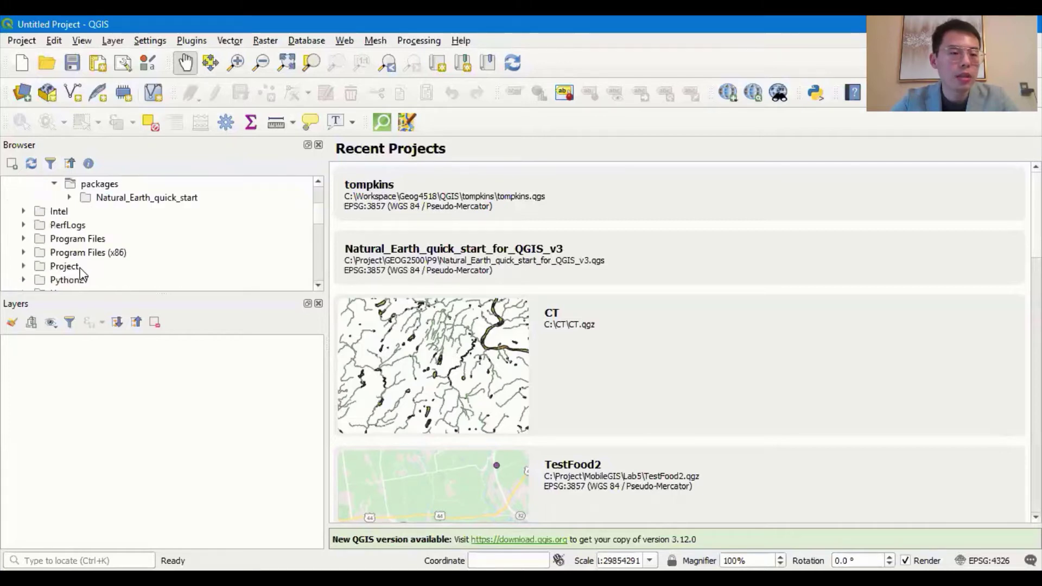
{"action": "left_click", "coordinate": [70, 198]}
{"action": "left_click_drag", "start_coordinate": [319, 209], "coordinate": [318, 220]}
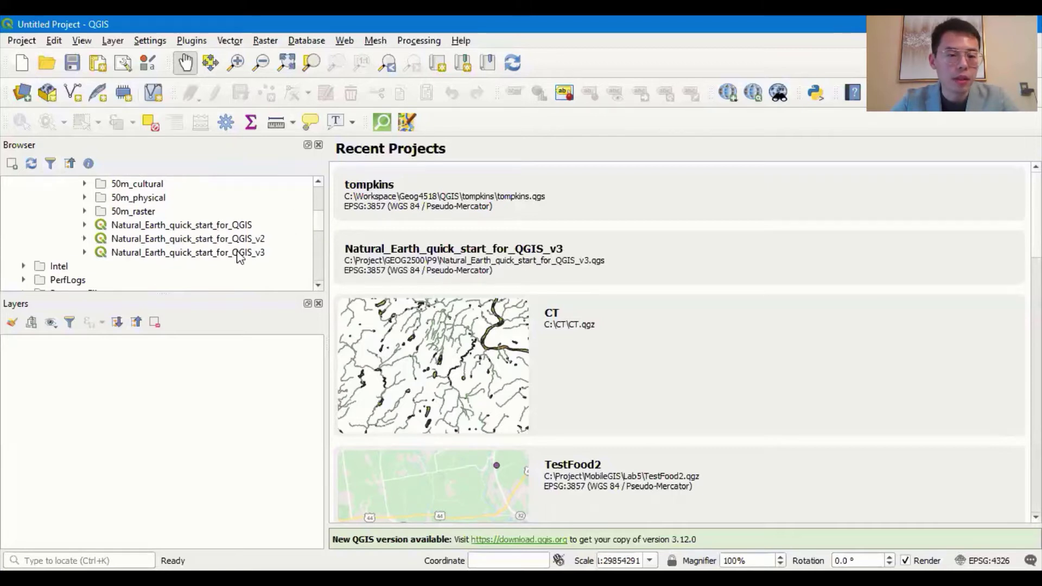
{"action": "left_click", "coordinate": [198, 254]}
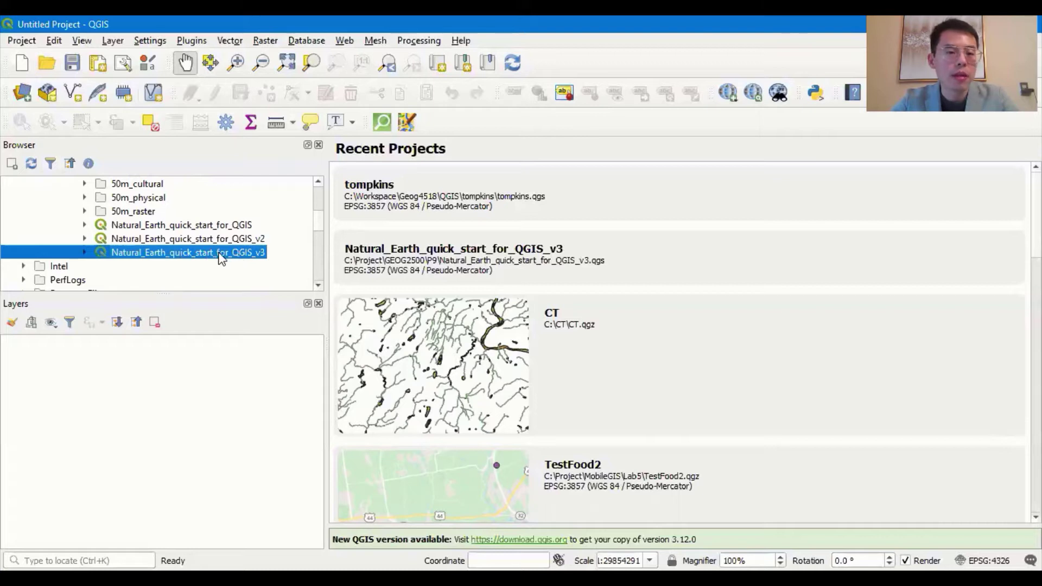
{"action": "double_click", "coordinate": [237, 254]}
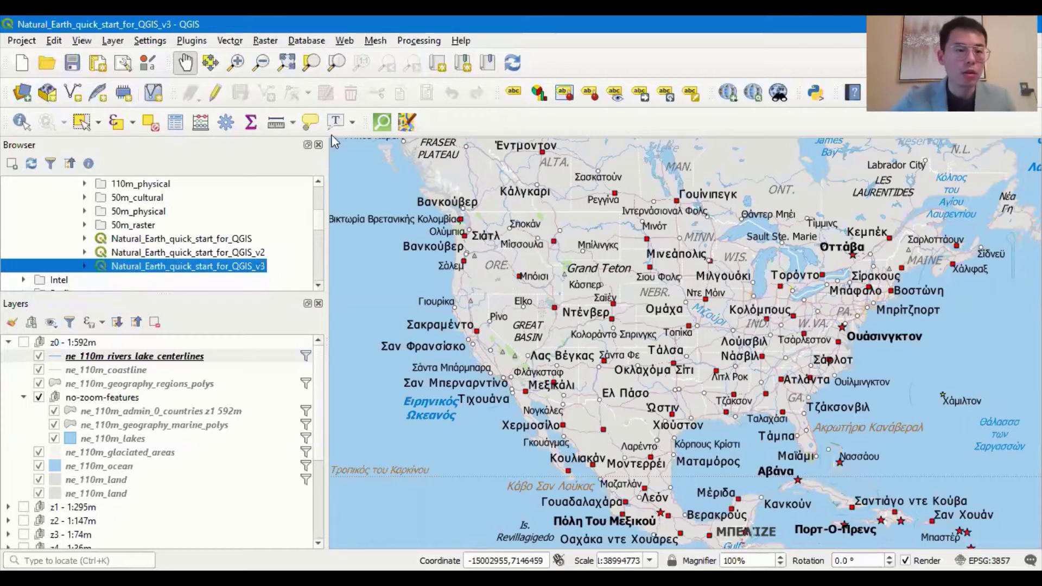
Step: In the project properties, choose WGS 84 / PDC Mercator (deprecated), EPSG:3349, as the coordinate reference system
{"action": "left_click", "coordinate": [20, 40]}
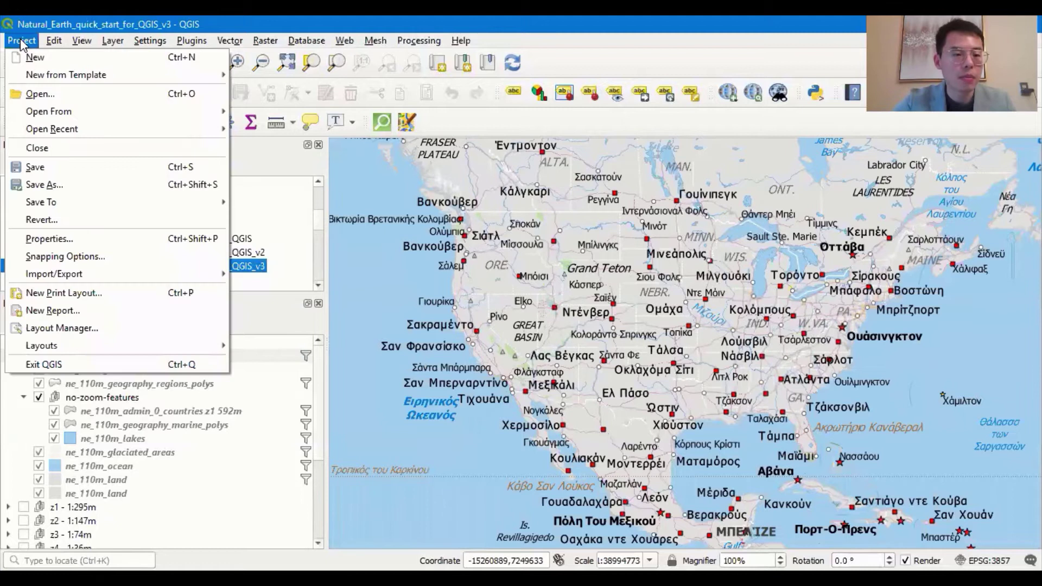
{"action": "left_click", "coordinate": [140, 240]}
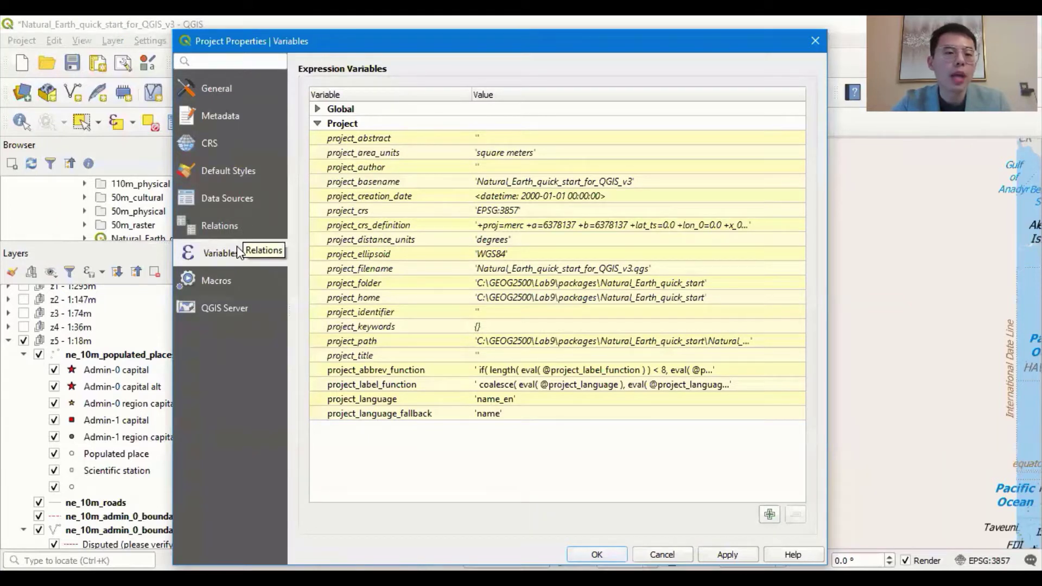
{"action": "left_click", "coordinate": [217, 150]}
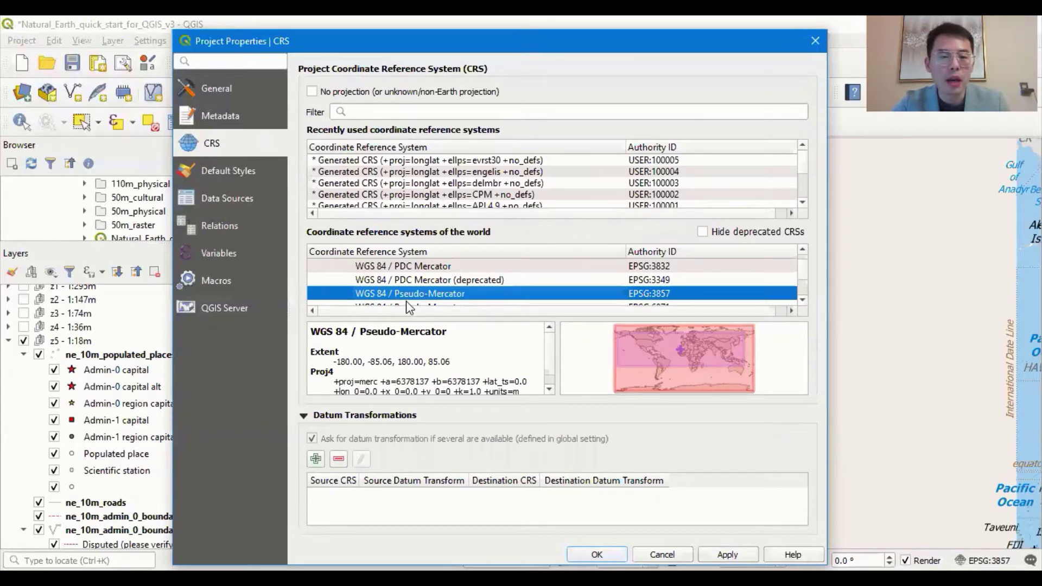
{"action": "left_click_drag", "start_coordinate": [316, 335], "coordinate": [456, 331]}
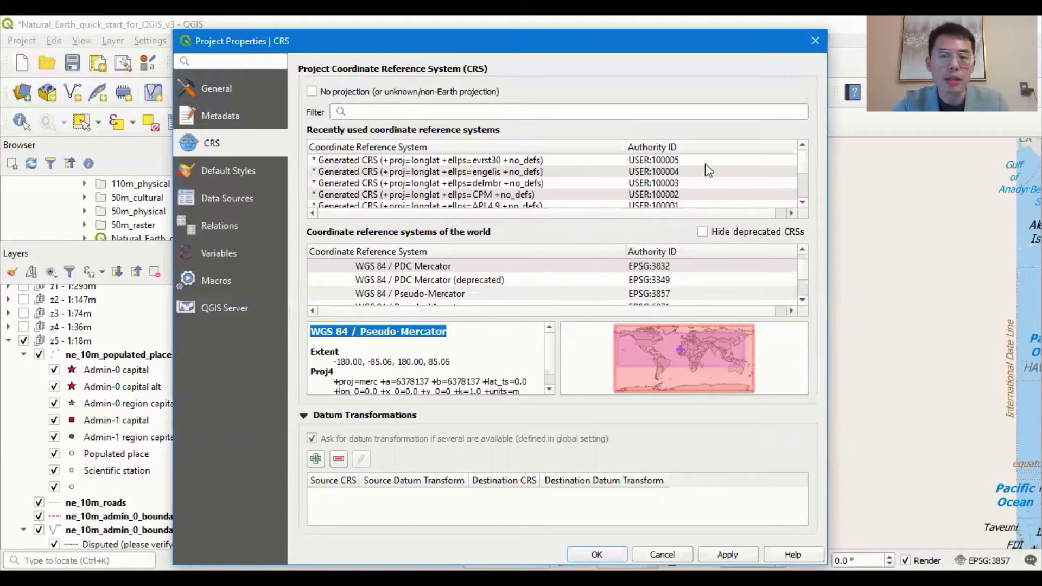
{"action": "left_click_drag", "start_coordinate": [636, 49], "coordinate": [639, 34]}
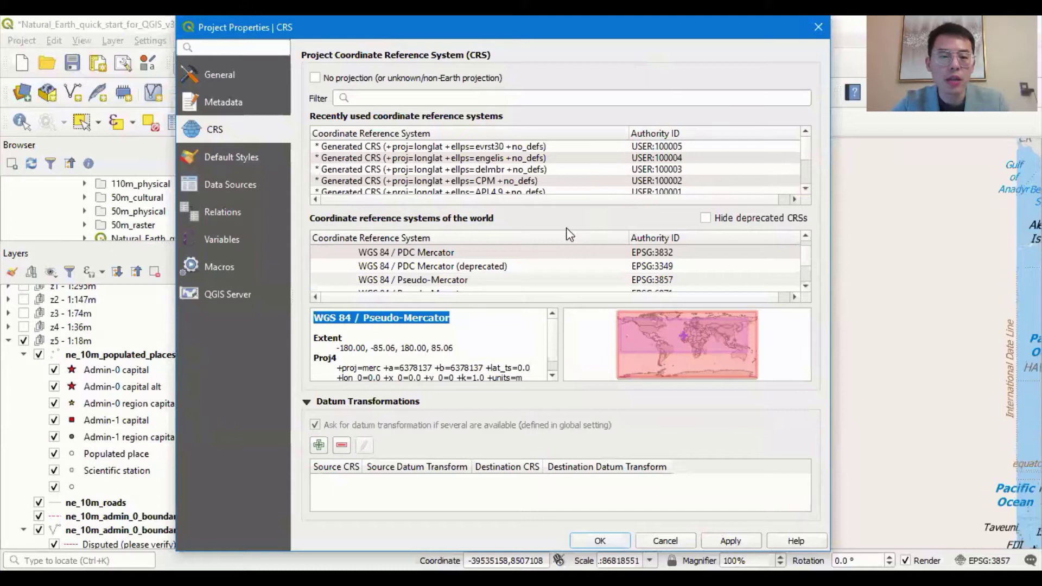
{"action": "left_click", "coordinate": [445, 266]}
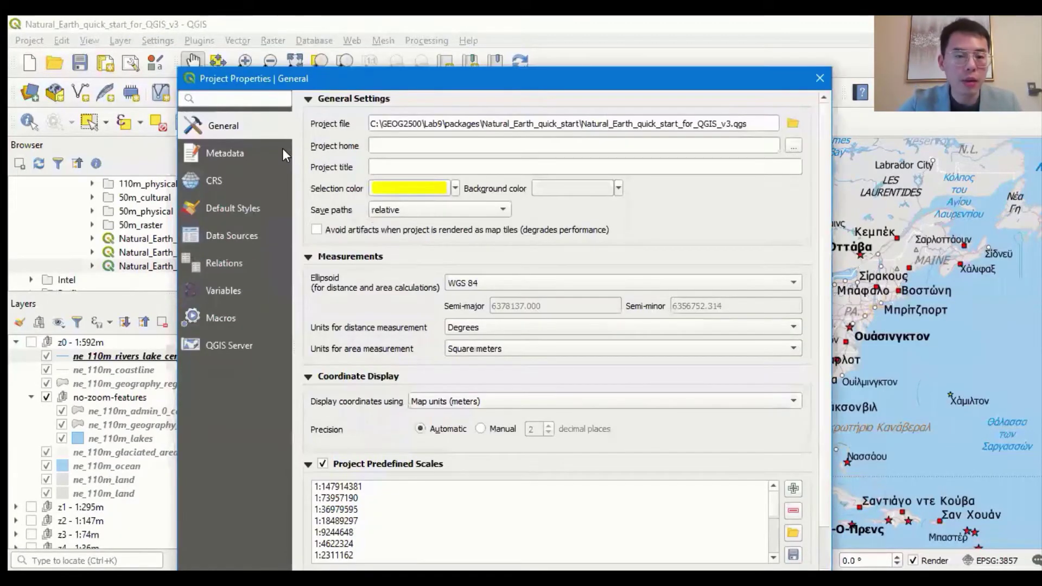
Step: Set the project_language variable to name_en in the project properties and refresh the map
{"action": "left_click", "coordinate": [236, 290]}
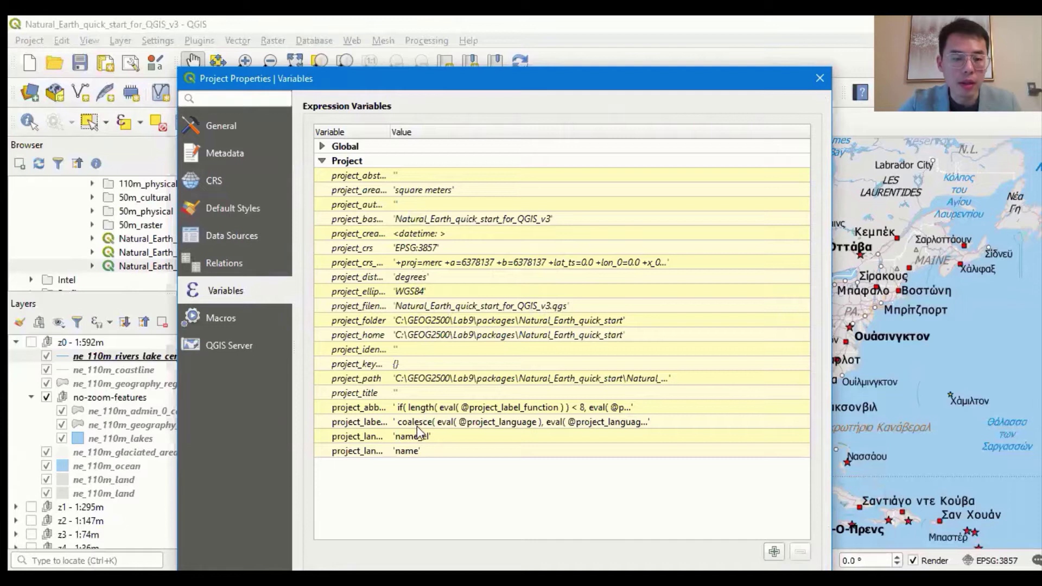
{"action": "left_click_drag", "start_coordinate": [388, 132], "coordinate": [473, 131]}
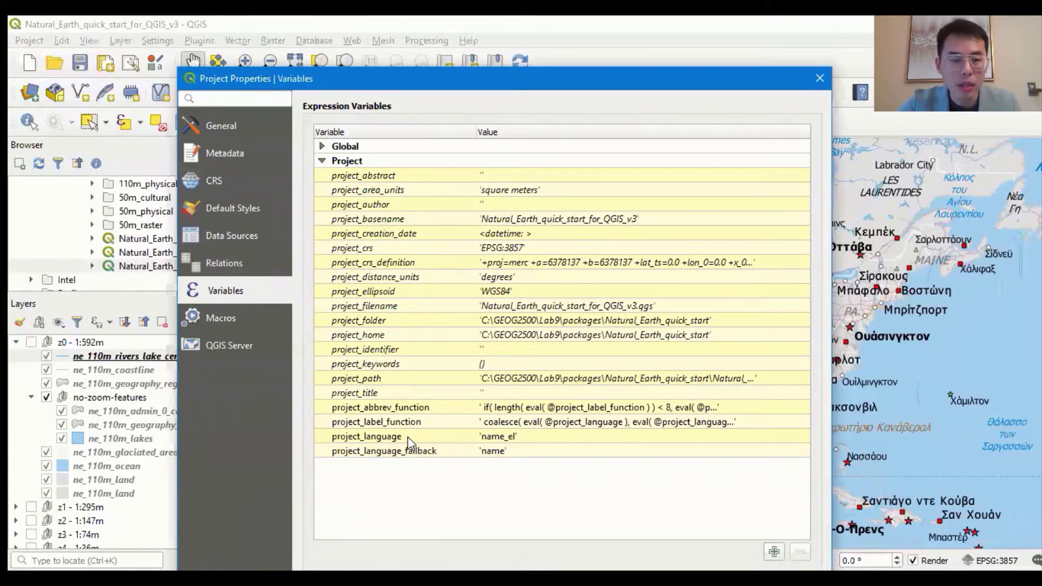
{"action": "double_click", "coordinate": [487, 440]}
{"action": "left_click", "coordinate": [512, 437]}
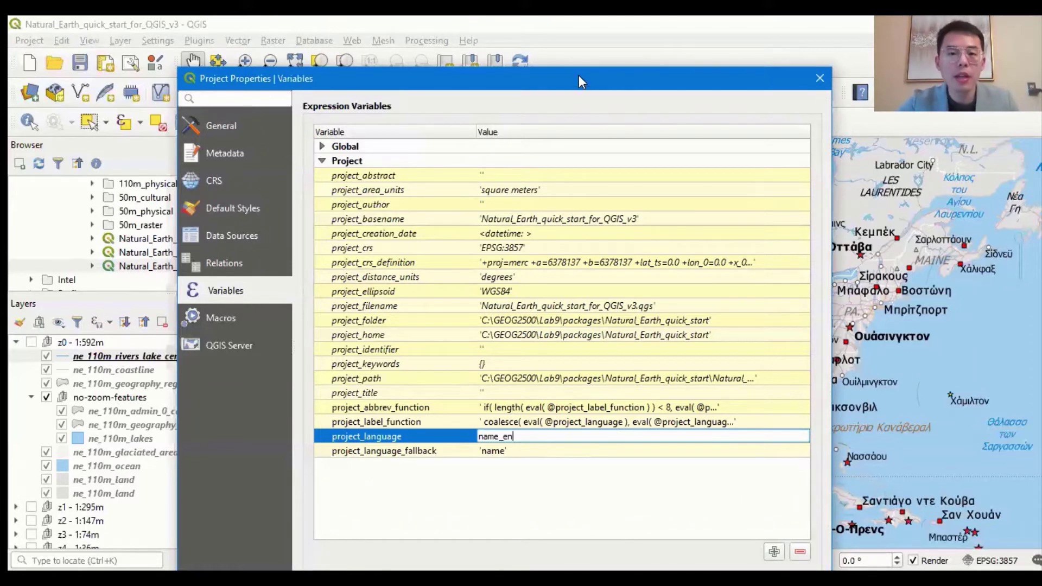
{"action": "left_click_drag", "start_coordinate": [579, 75], "coordinate": [582, 37]}
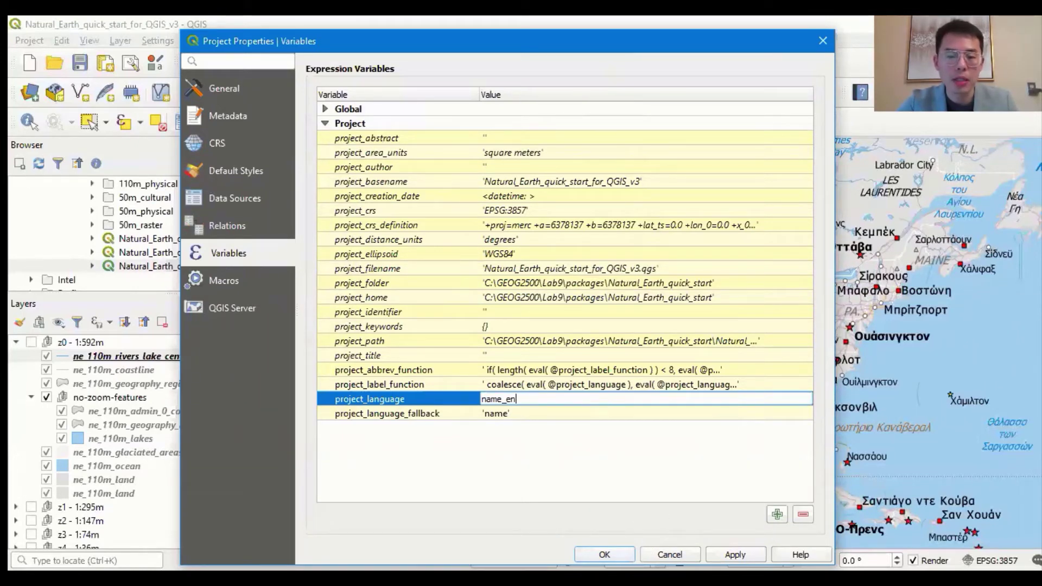
{"action": "left_click", "coordinate": [604, 554]}
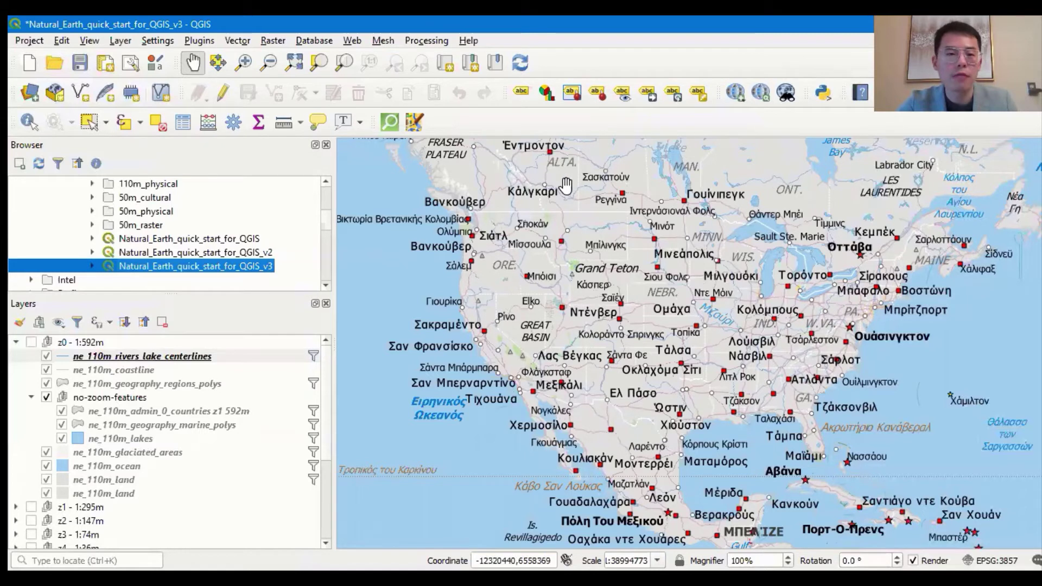
{"action": "left_click", "coordinate": [522, 65]}
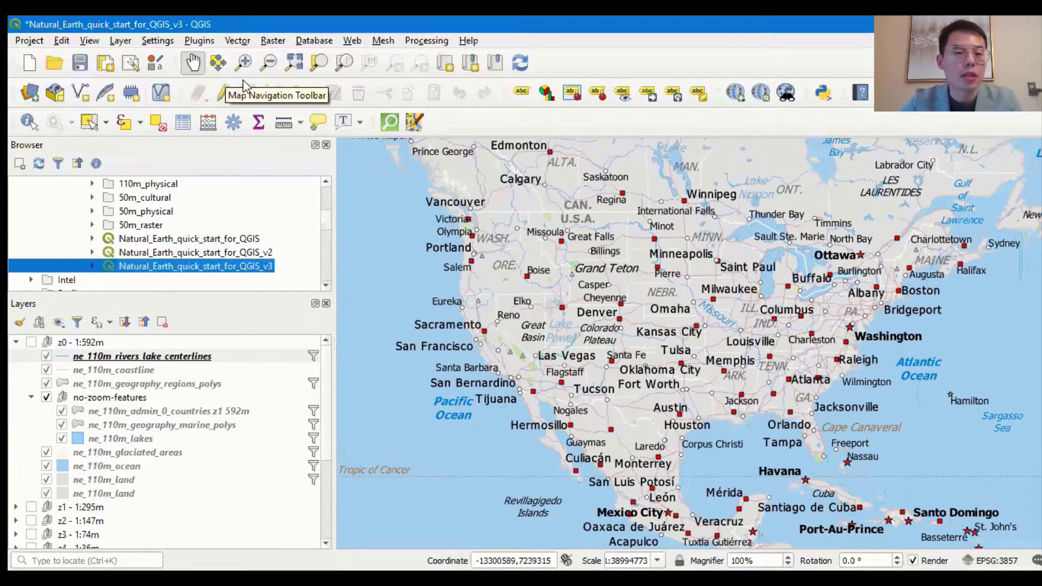
Step: Pan the map across North America to centre on its east coast and the Atlantic Ocean
{"action": "left_click", "coordinate": [185, 66]}
{"action": "left_click_drag", "start_coordinate": [672, 266], "coordinate": [506, 228]}
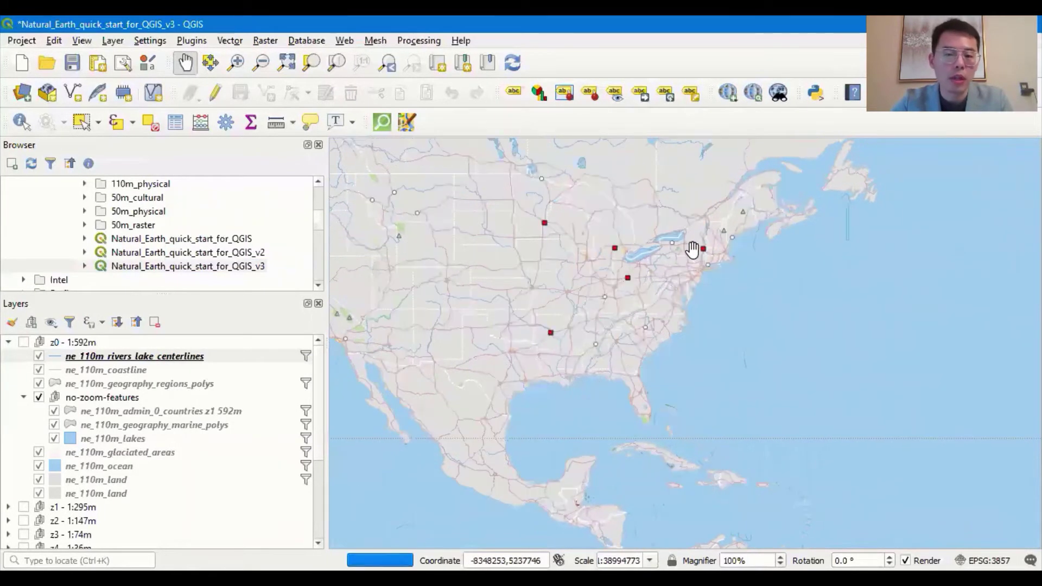
{"action": "left_click_drag", "start_coordinate": [751, 265], "coordinate": [658, 294]}
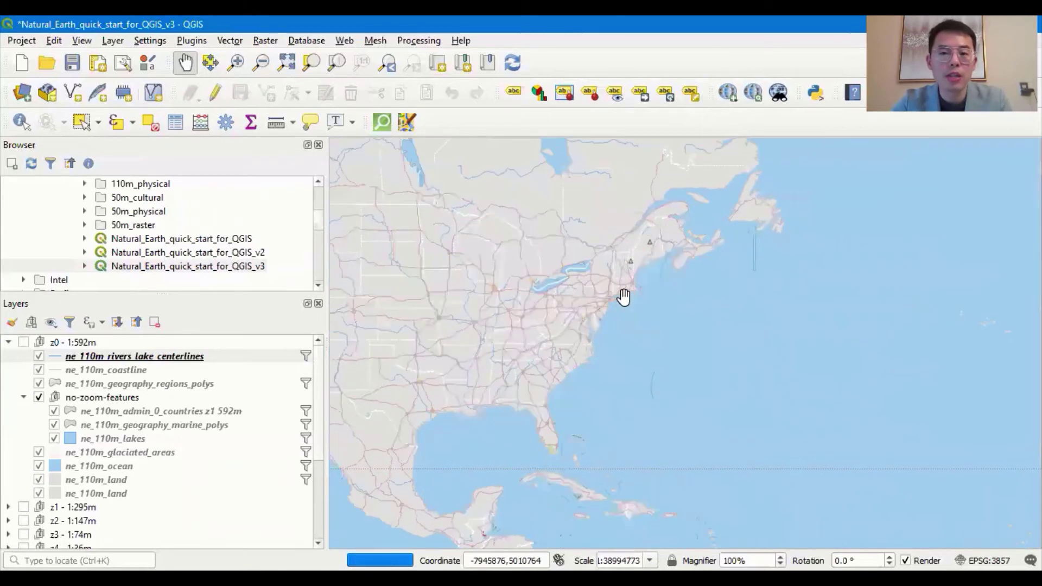
{"action": "left_click_drag", "start_coordinate": [516, 272], "coordinate": [551, 342]}
{"action": "left_click_drag", "start_coordinate": [622, 337], "coordinate": [625, 267]}
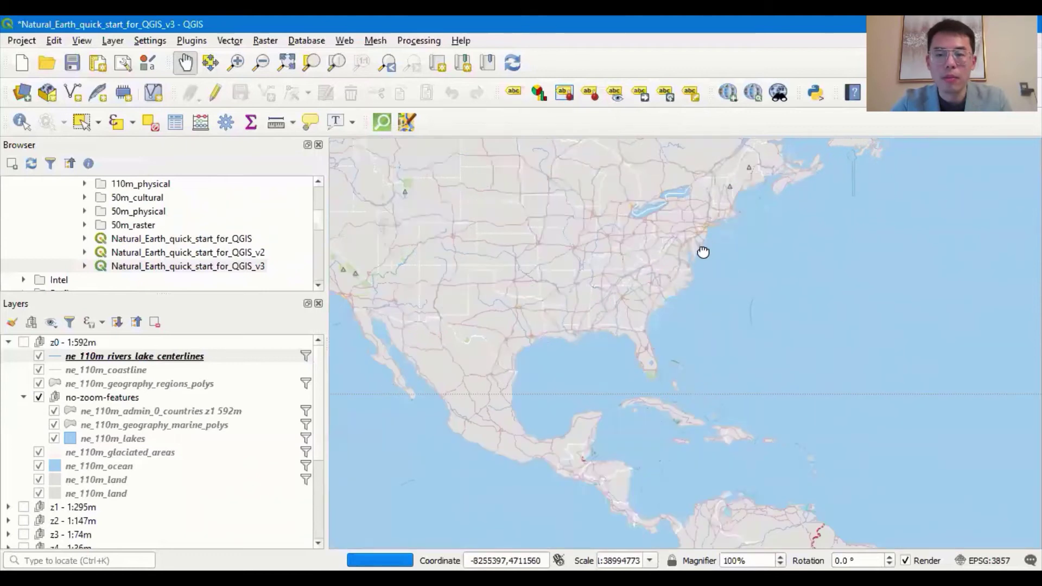
{"action": "left_click_drag", "start_coordinate": [685, 278], "coordinate": [653, 309]}
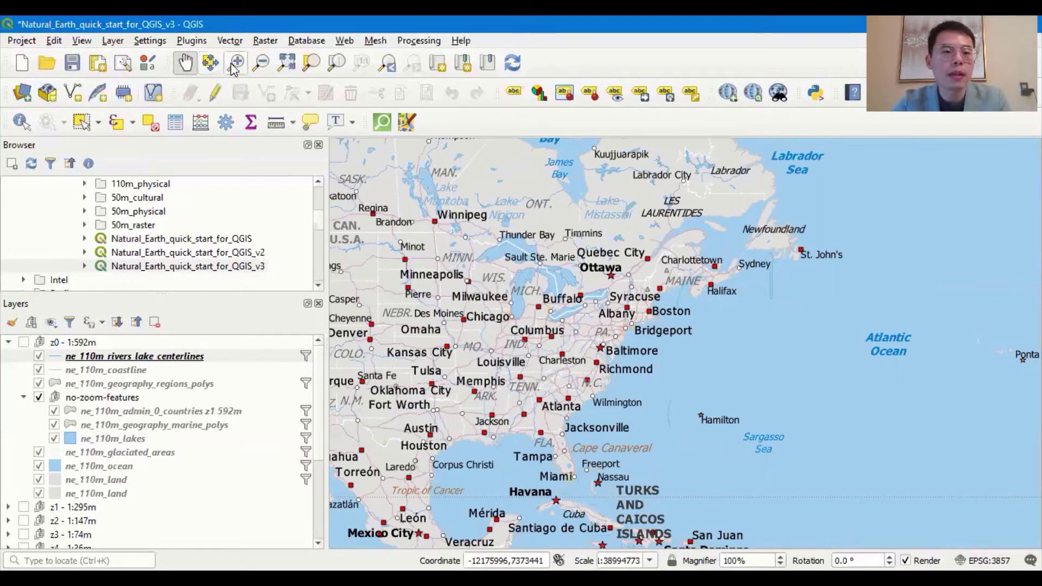
Step: Zoom in and out around the northeastern United States, and show the full extent before returning to the previous view
{"action": "left_click", "coordinate": [235, 65]}
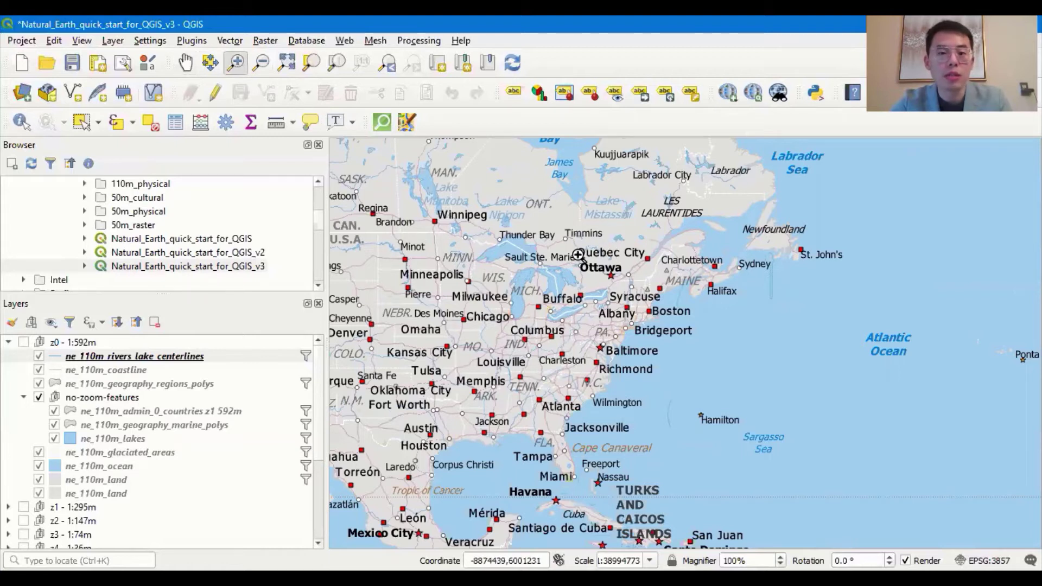
{"action": "left_click_drag", "start_coordinate": [565, 283], "coordinate": [713, 371]}
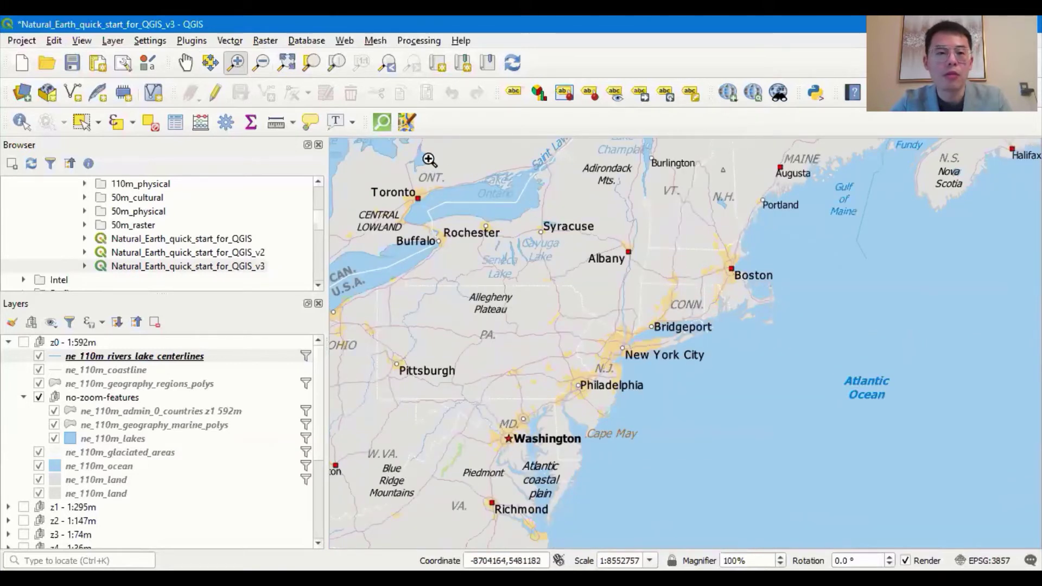
{"action": "left_click", "coordinate": [261, 63]}
{"action": "left_click_drag", "start_coordinate": [572, 245], "coordinate": [779, 396]}
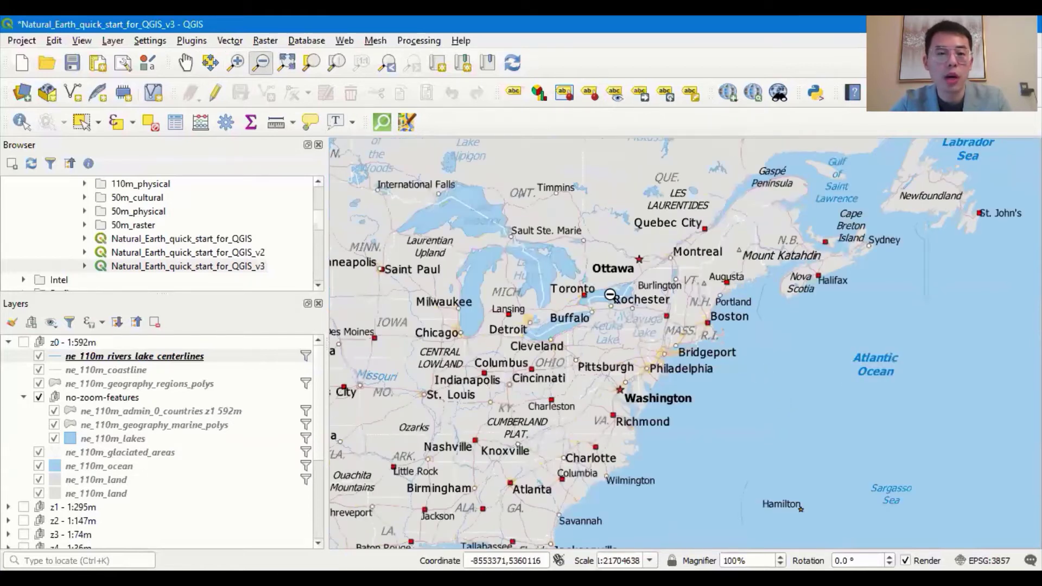
{"action": "left_click", "coordinate": [288, 63]}
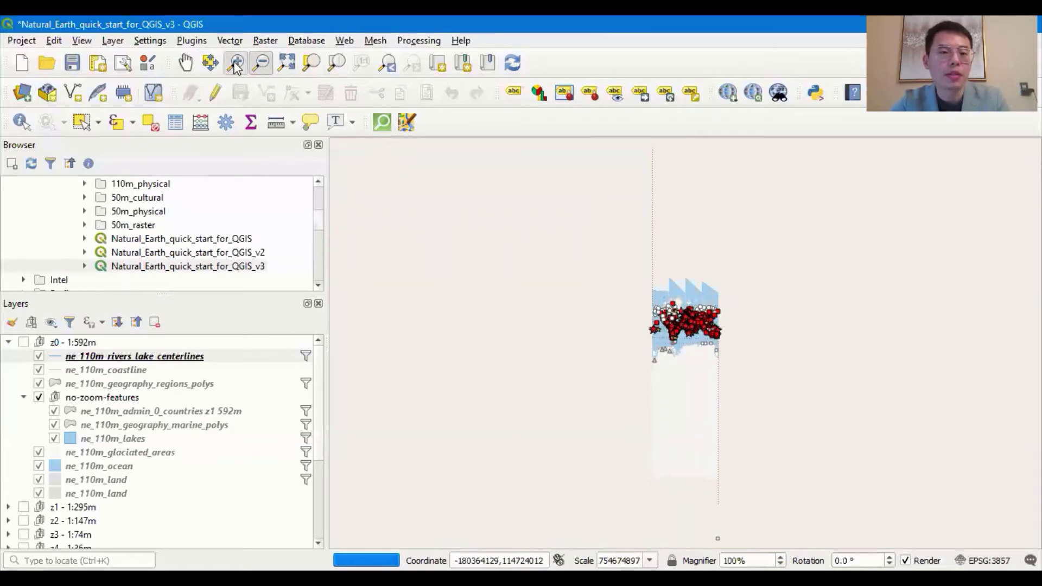
{"action": "left_click", "coordinate": [390, 69]}
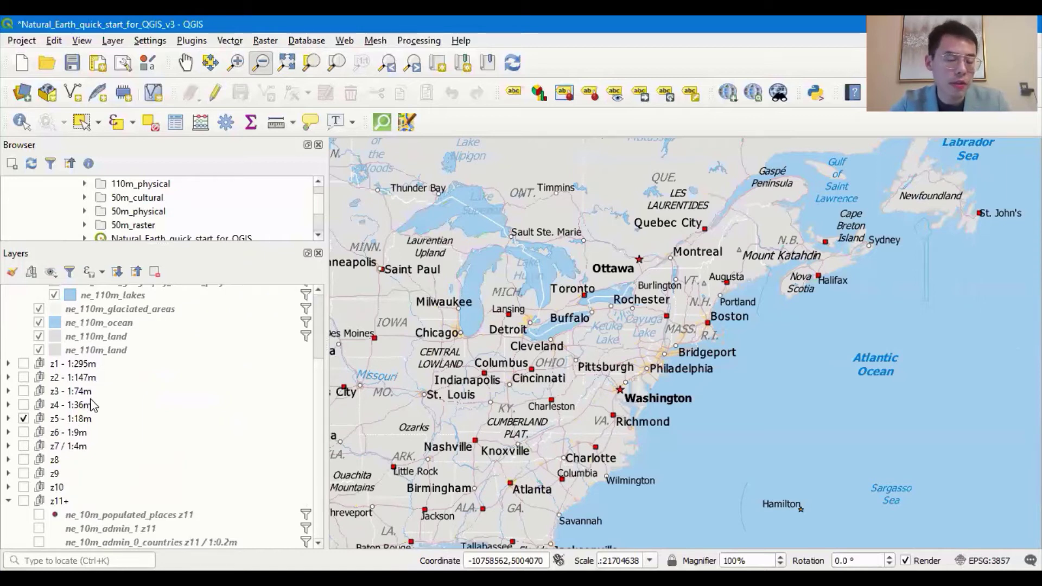
Step: Expand the z5 - 1:18m layer group and examine the layers it contains, from populated places to ocean
{"action": "left_click", "coordinate": [8, 419]}
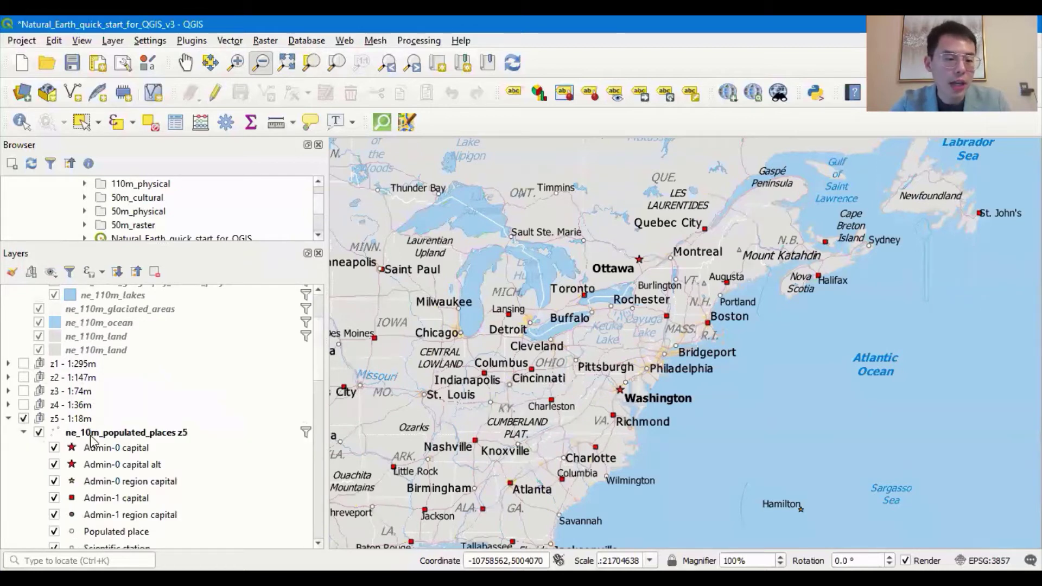
{"action": "scroll", "coordinate": [92, 447], "scroll_direction": "down", "scroll_amount": 2}
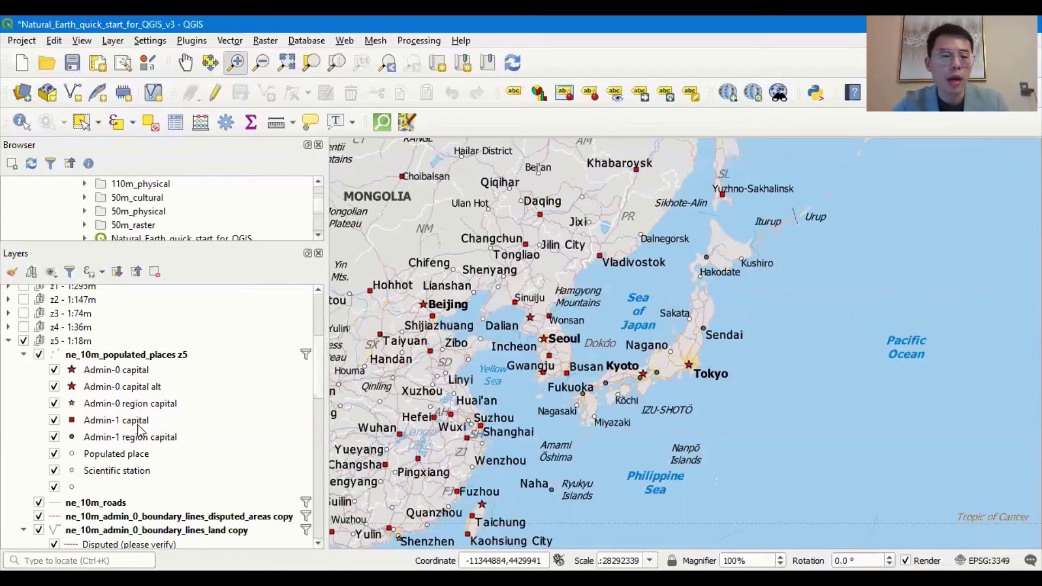
{"action": "left_click_drag", "start_coordinate": [320, 347], "coordinate": [319, 428]}
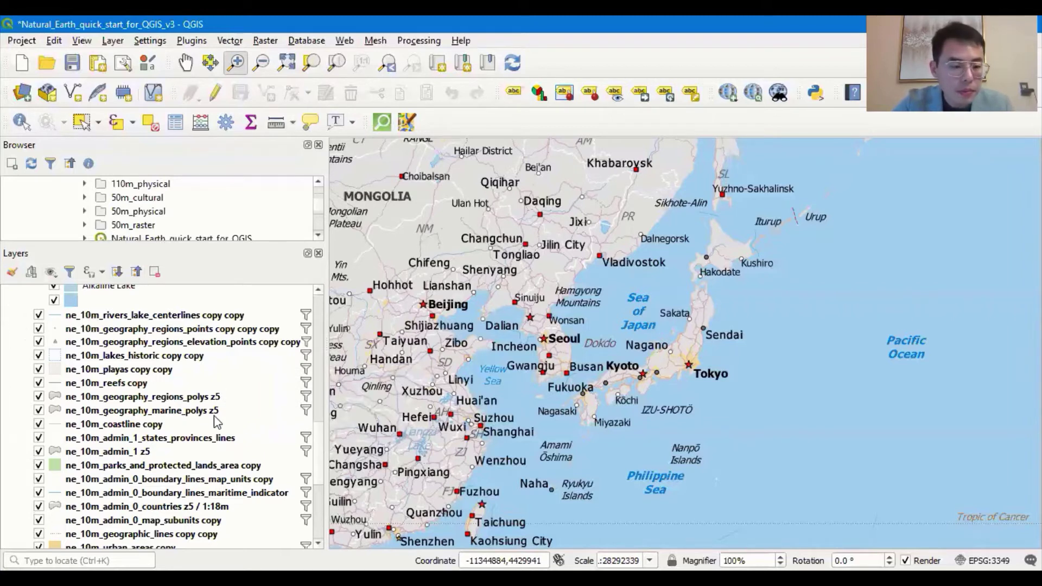
{"action": "scroll", "coordinate": [317, 358], "scroll_direction": "up", "scroll_amount": 6}
{"action": "scroll", "coordinate": [320, 374], "scroll_direction": "down", "scroll_amount": 9}
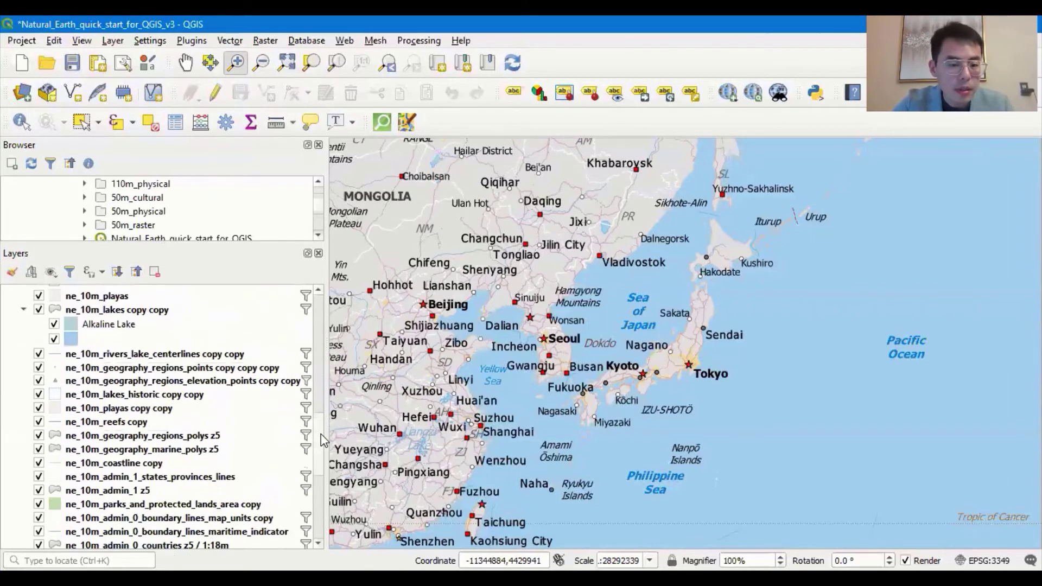
{"action": "scroll", "coordinate": [322, 470], "scroll_direction": "down", "scroll_amount": 1}
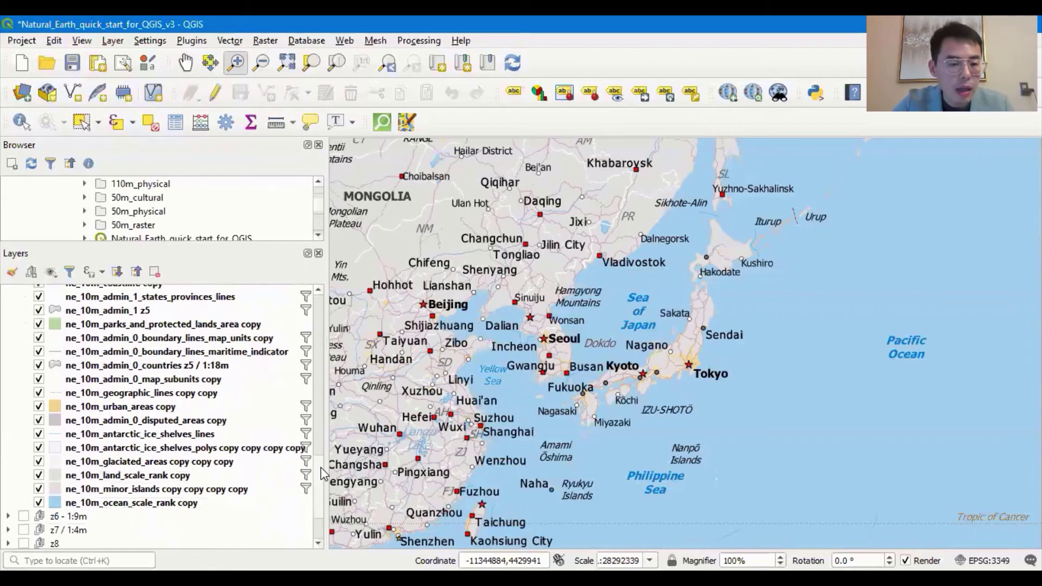
Step: Hide the ne_10m_geography_marine_polys z5 layer in the z5 group
{"action": "scroll", "coordinate": [322, 473], "scroll_direction": "up", "scroll_amount": 5}
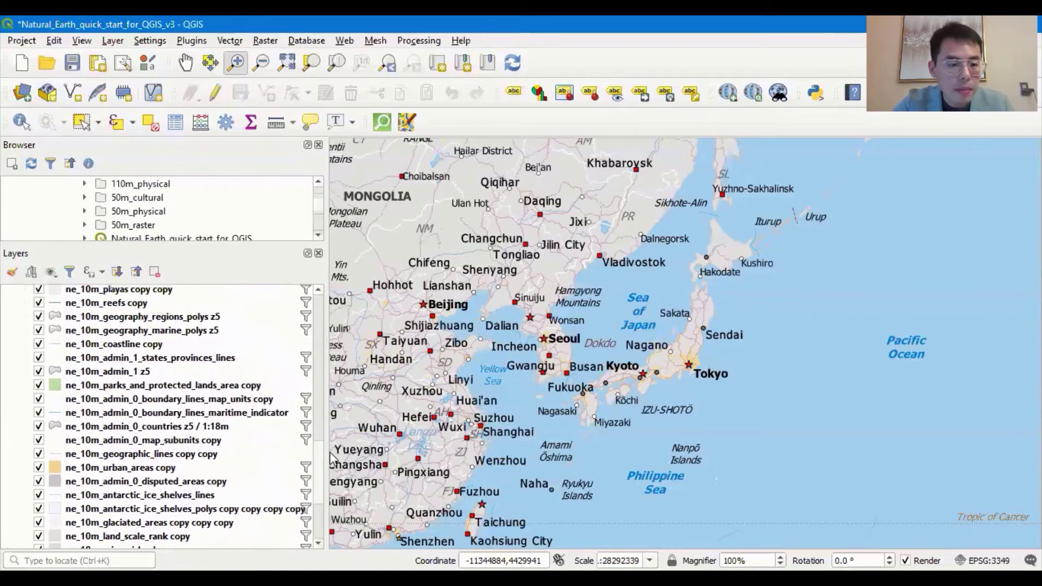
{"action": "scroll", "coordinate": [325, 456], "scroll_direction": "up", "scroll_amount": 1}
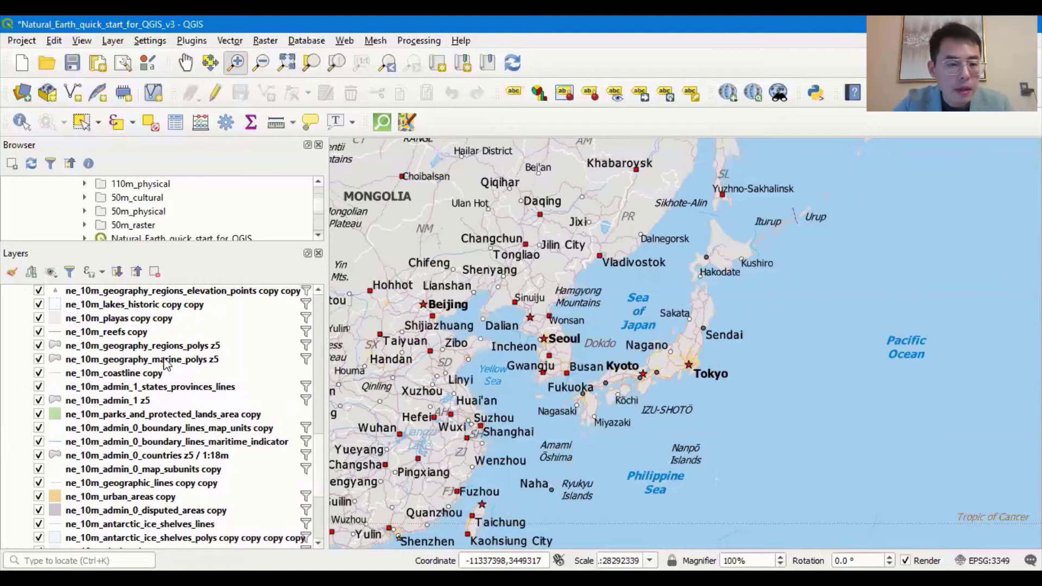
{"action": "left_click", "coordinate": [145, 360]}
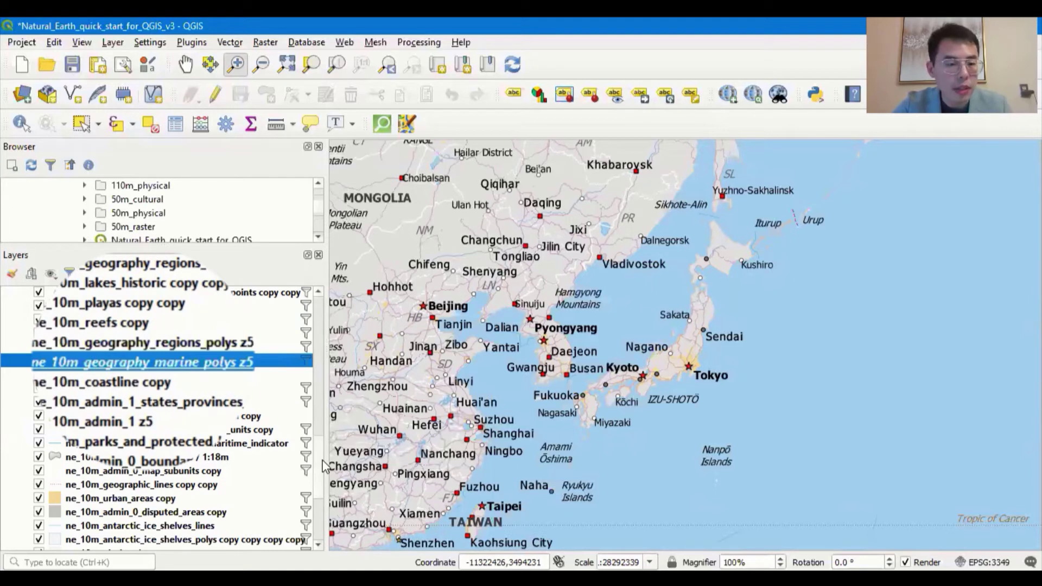
Step: Hide the ne_10m_admin_0_disputed_areas copy layer in the z5 group
{"action": "scroll", "coordinate": [322, 467], "scroll_direction": "down", "scroll_amount": 3}
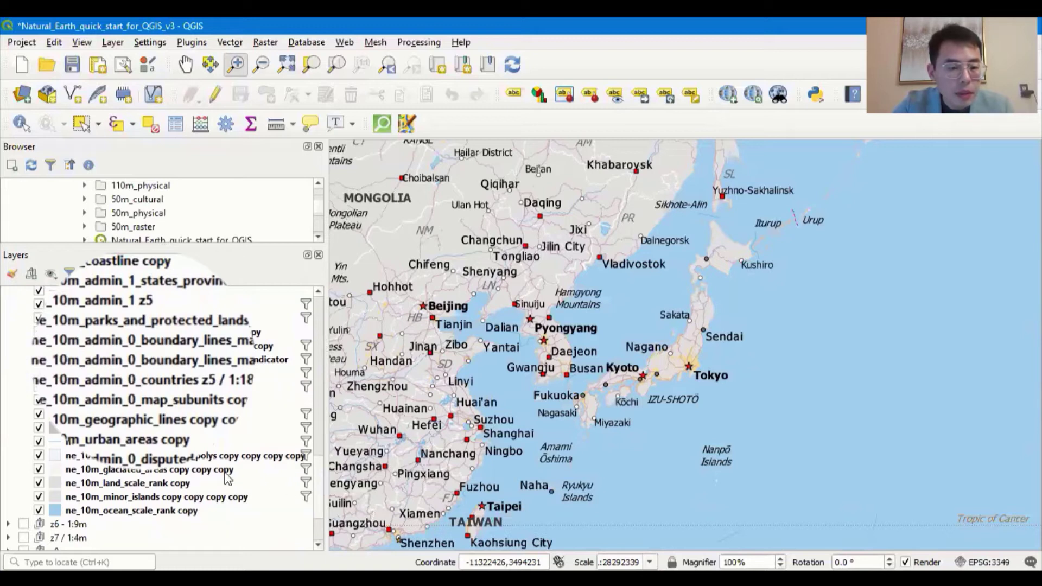
{"action": "left_click", "coordinate": [136, 427]}
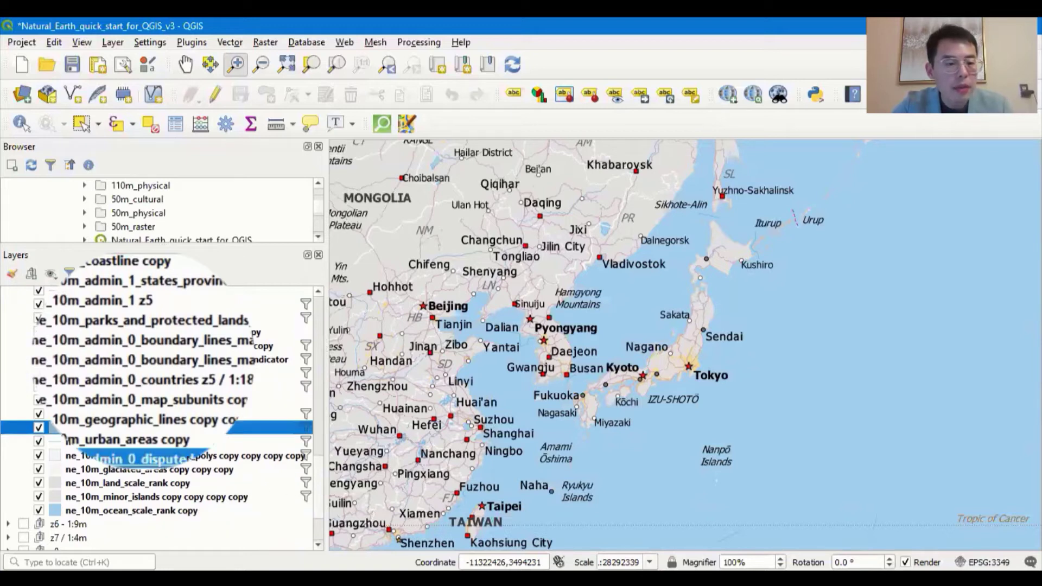
{"action": "left_click", "coordinate": [40, 429]}
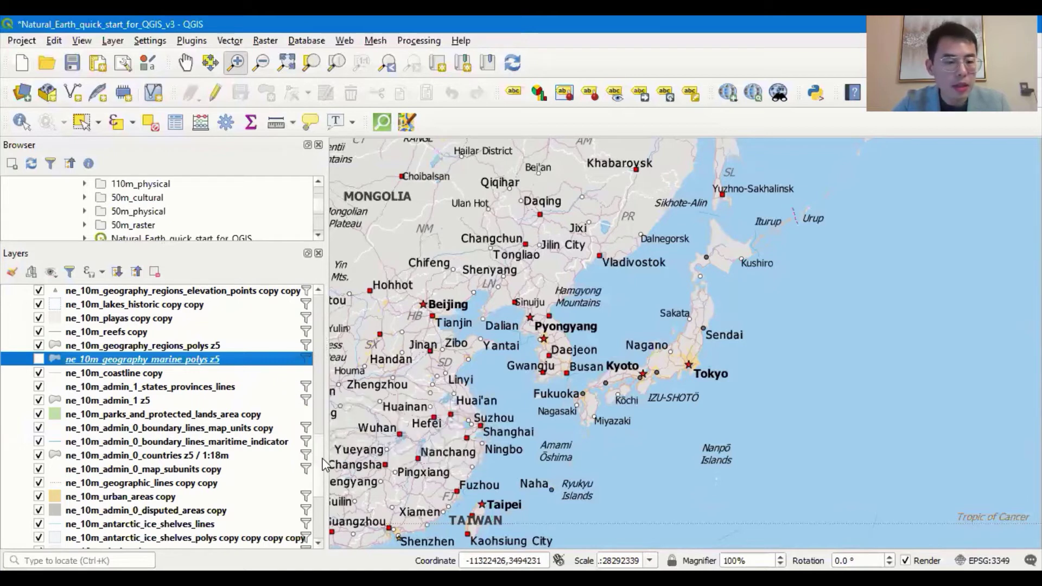
{"action": "scroll", "coordinate": [323, 466], "scroll_direction": "down", "scroll_amount": 2}
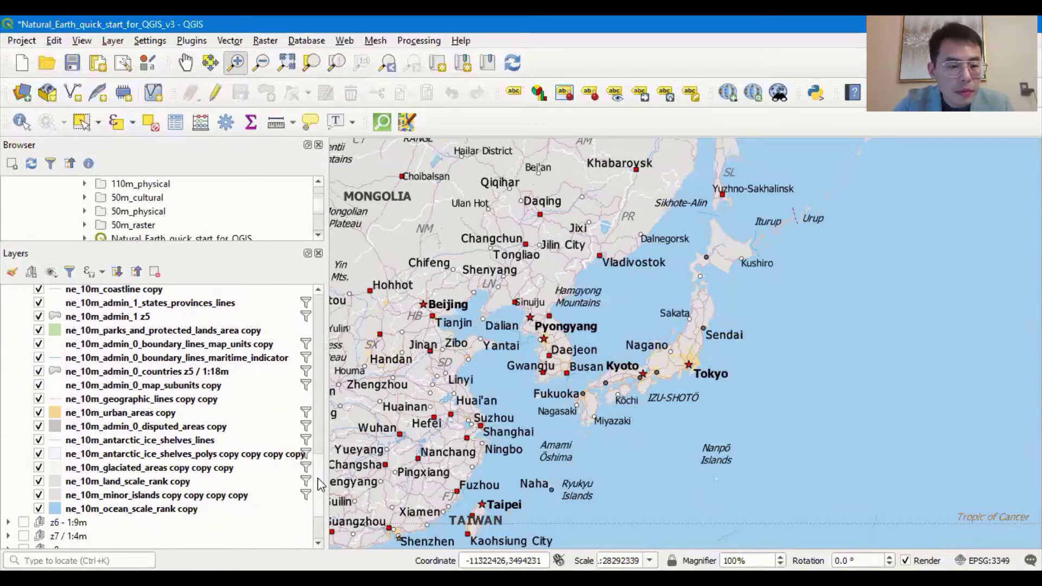
{"action": "left_click", "coordinate": [86, 429]}
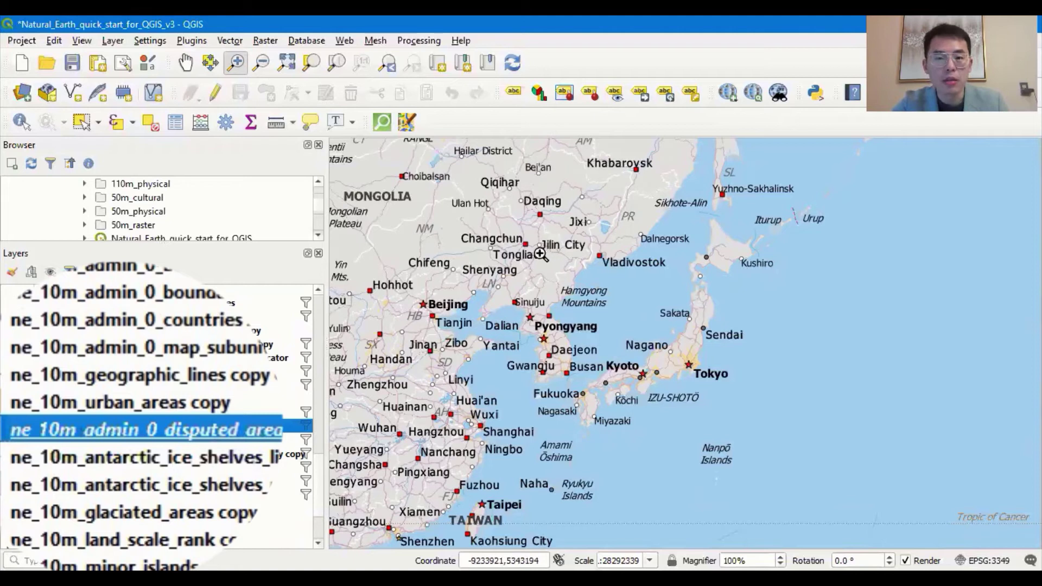
Step: Zoom the map in and out around East Asia to frame Japan together with the Korean Peninsula
{"action": "left_click_drag", "start_coordinate": [547, 256], "coordinate": [766, 435]}
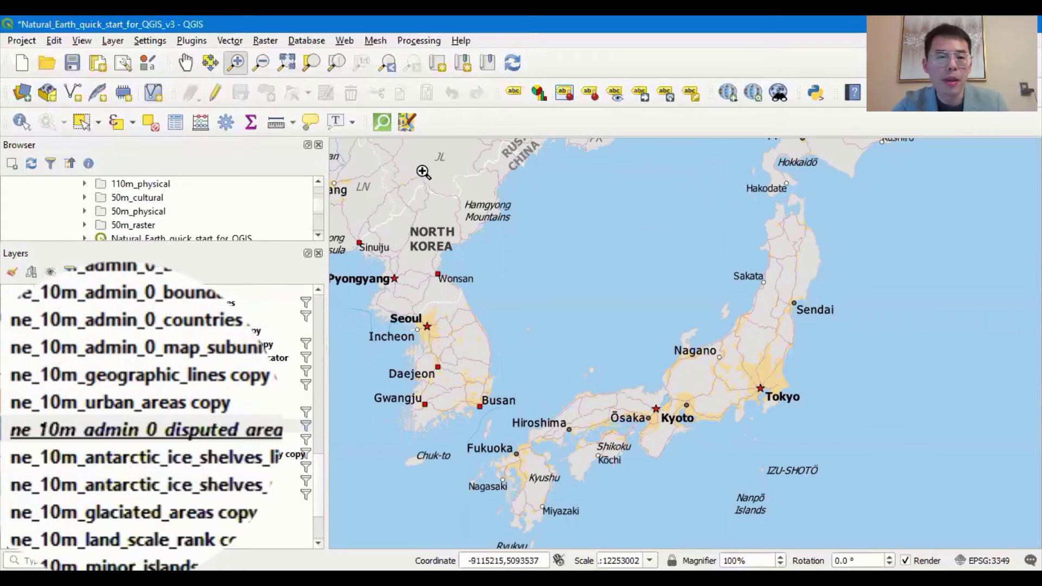
{"action": "left_click", "coordinate": [261, 63]}
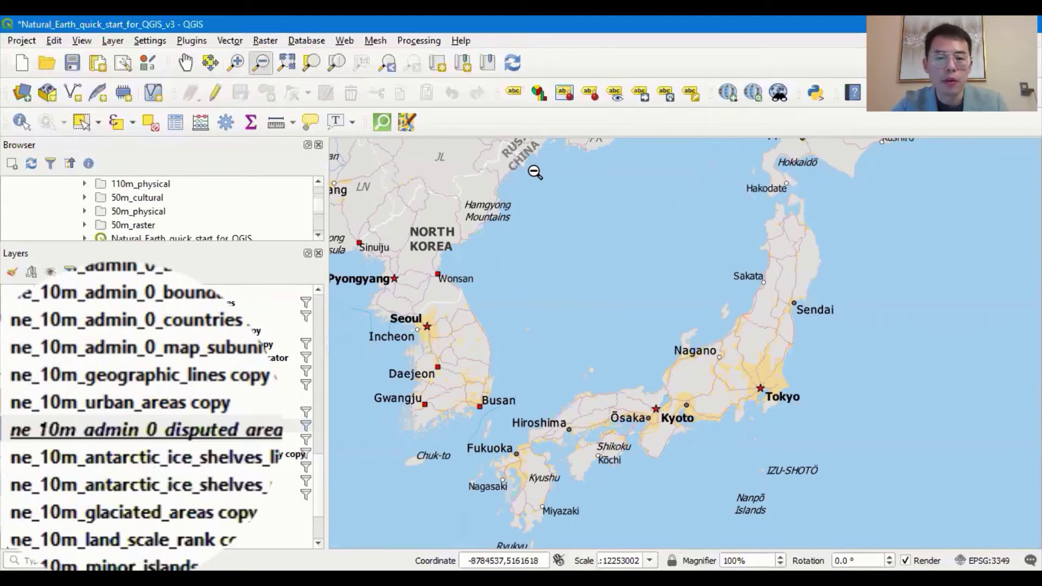
{"action": "left_click_drag", "start_coordinate": [574, 210], "coordinate": [849, 449]}
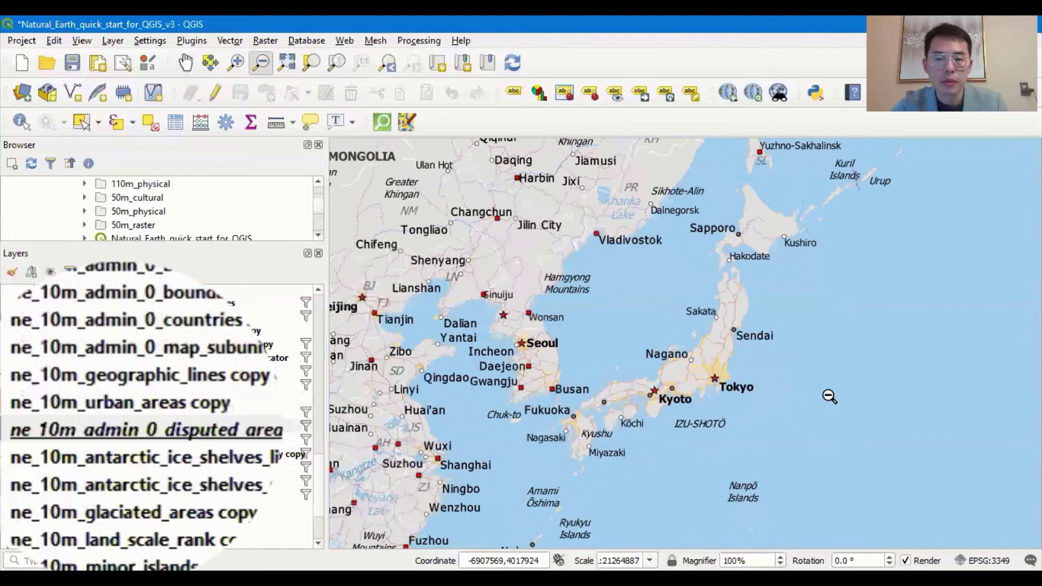
{"action": "left_click", "coordinate": [235, 63]}
{"action": "left_click_drag", "start_coordinate": [508, 164], "coordinate": [862, 476]}
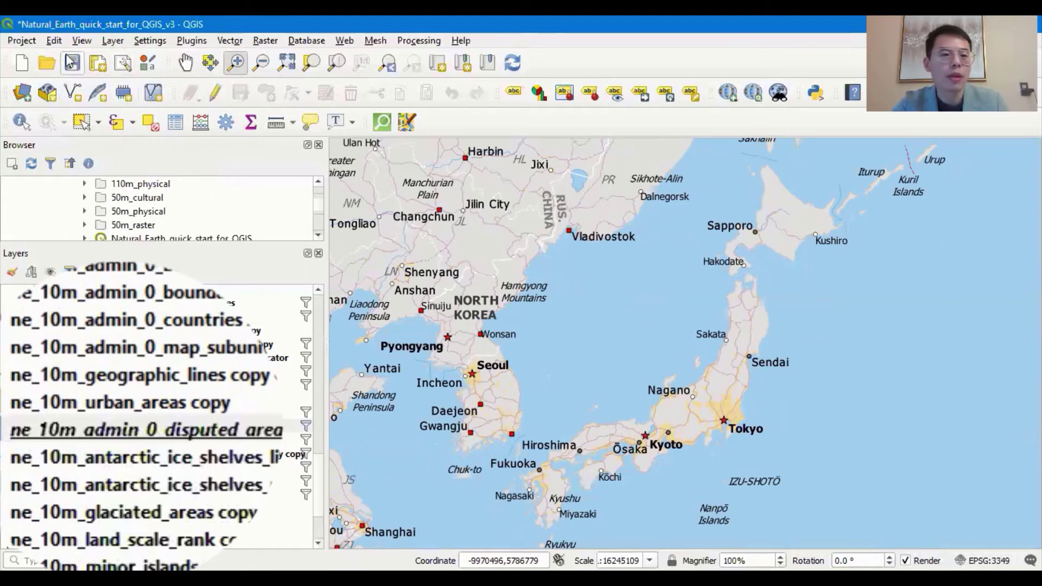
{"action": "left_click", "coordinate": [22, 40]}
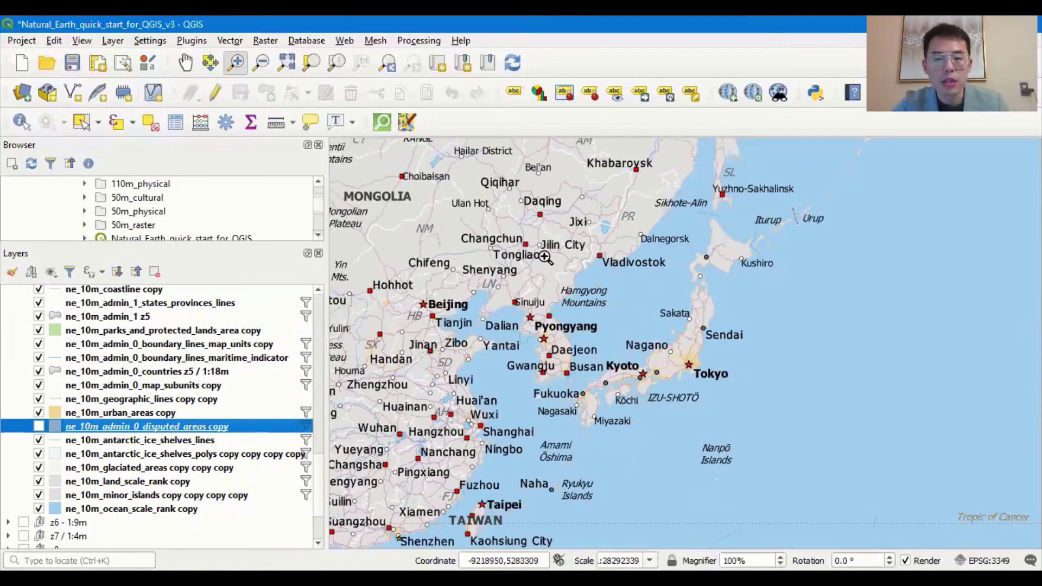
{"action": "left_click_drag", "start_coordinate": [547, 258], "coordinate": [774, 434]}
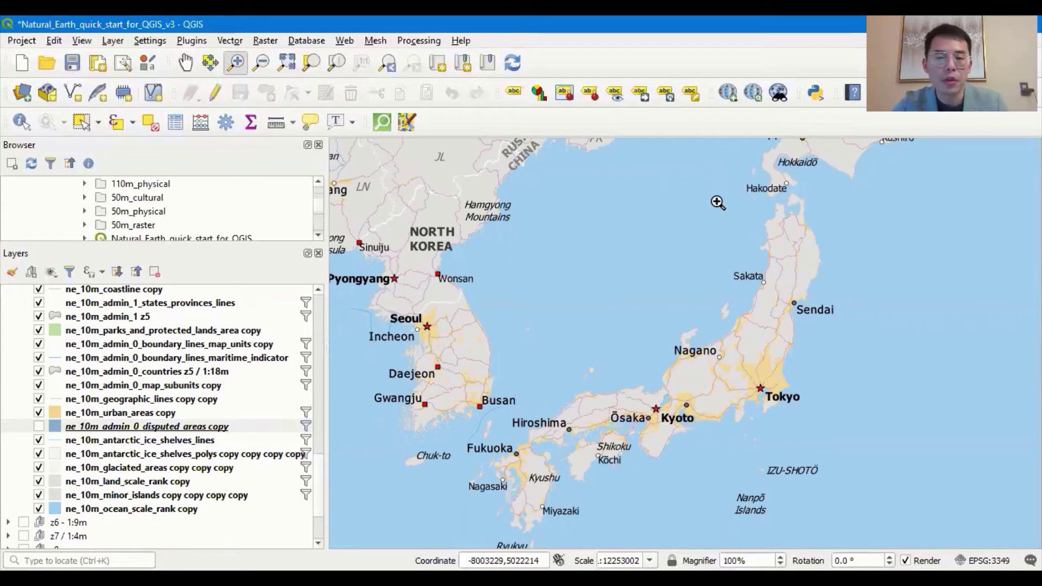
{"action": "left_click", "coordinate": [262, 65]}
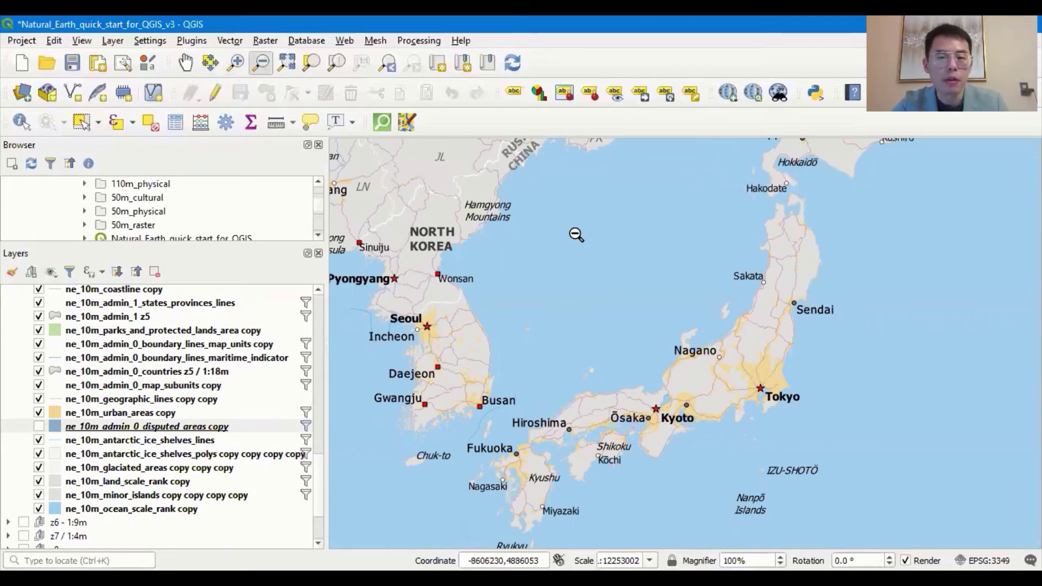
{"action": "left_click_drag", "start_coordinate": [573, 209], "coordinate": [854, 455]}
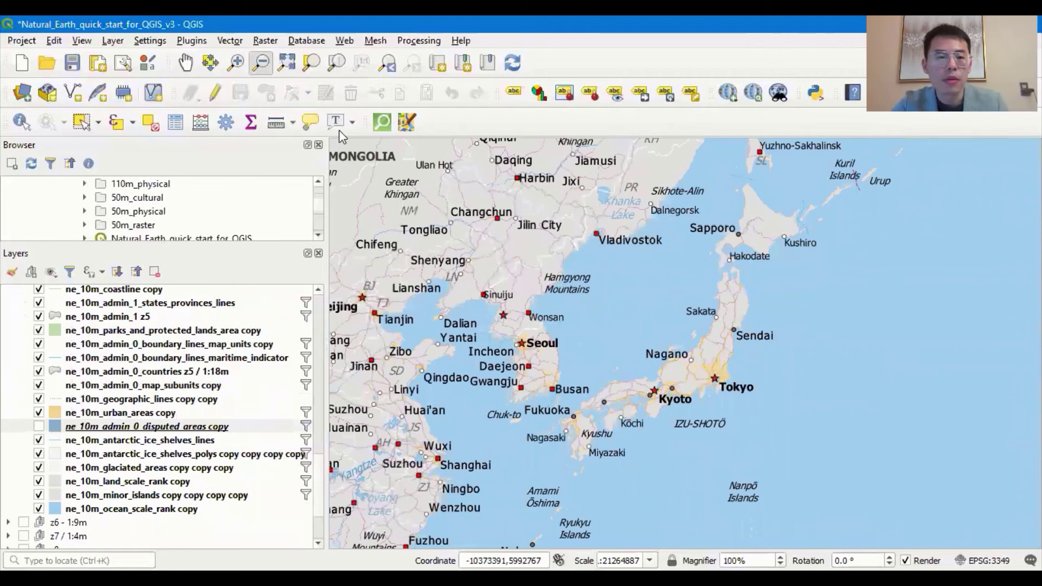
{"action": "left_click", "coordinate": [236, 63]}
{"action": "left_click_drag", "start_coordinate": [506, 163], "coordinate": [863, 476]}
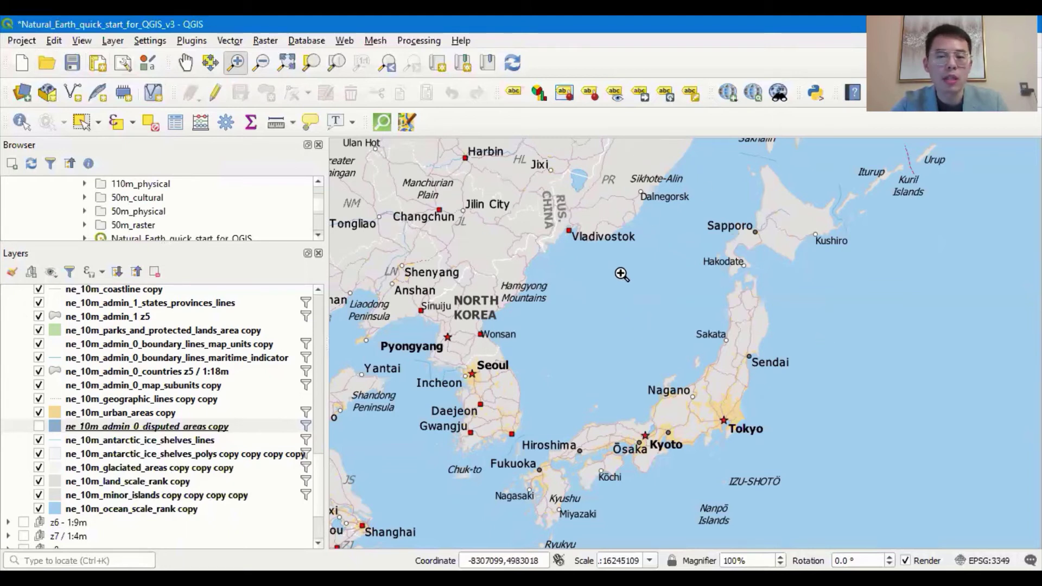
Step: Create a new print layout and add a map that fills the page except for a narrow margin
{"action": "left_click", "coordinate": [25, 41]}
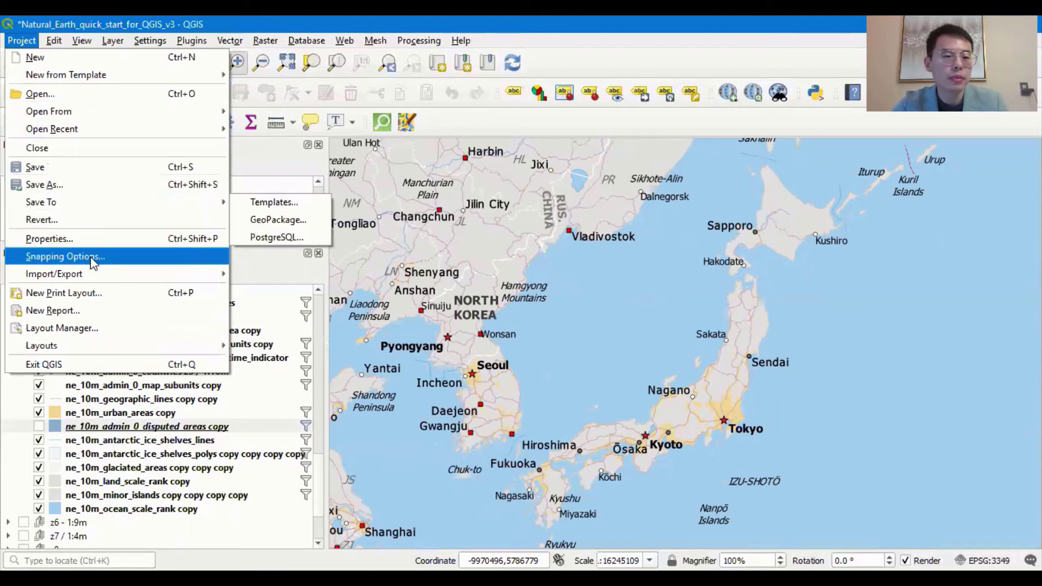
{"action": "left_click", "coordinate": [125, 300]}
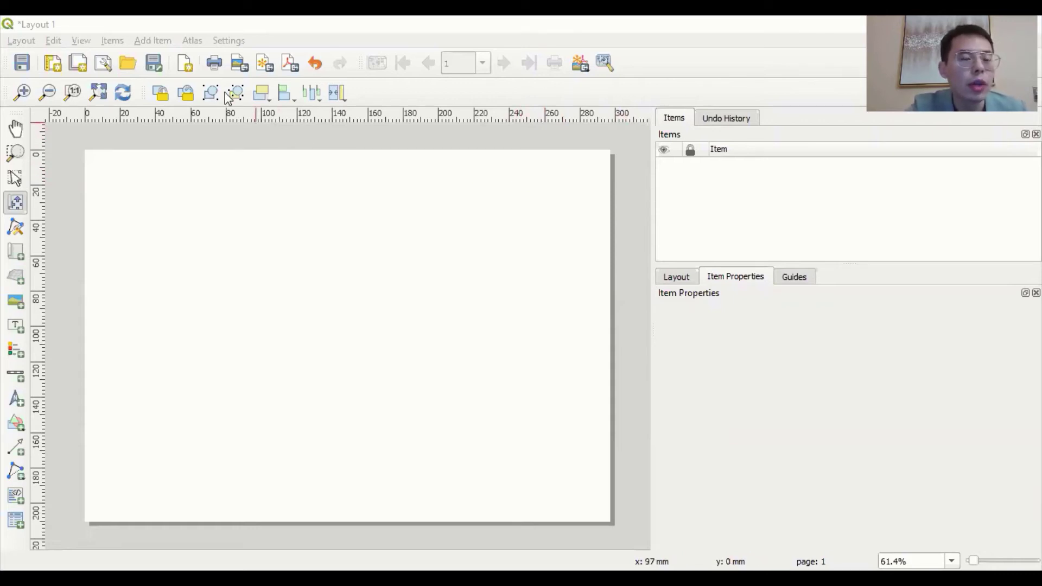
{"action": "left_click", "coordinate": [157, 41]}
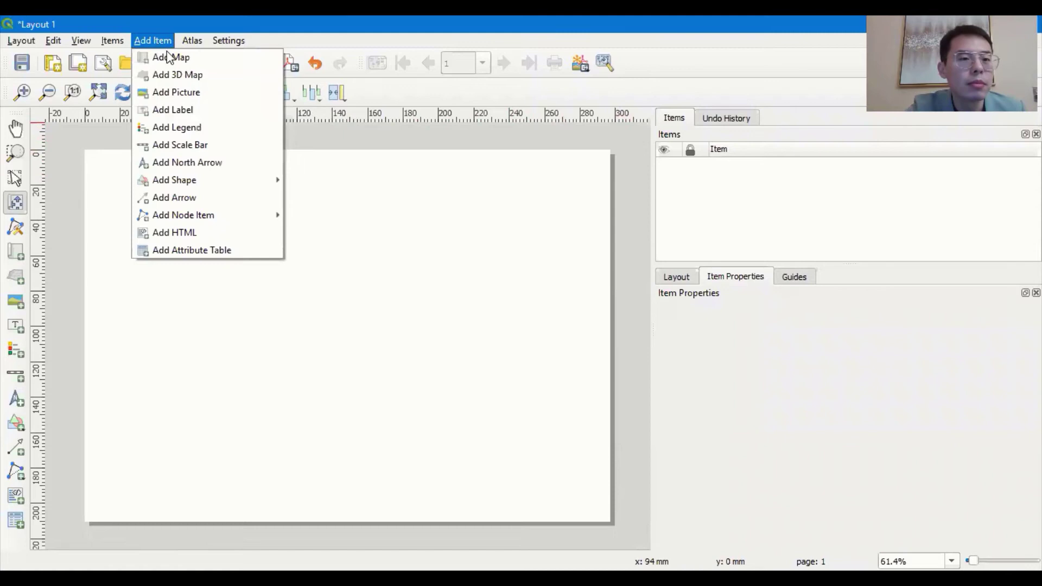
{"action": "left_click", "coordinate": [216, 63]}
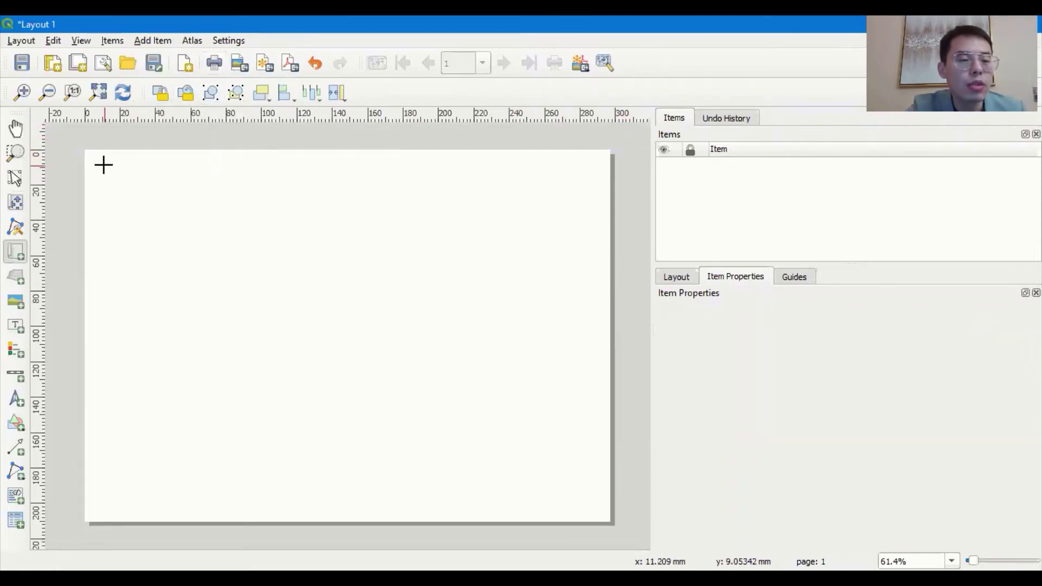
{"action": "left_click_drag", "start_coordinate": [102, 165], "coordinate": [592, 503]}
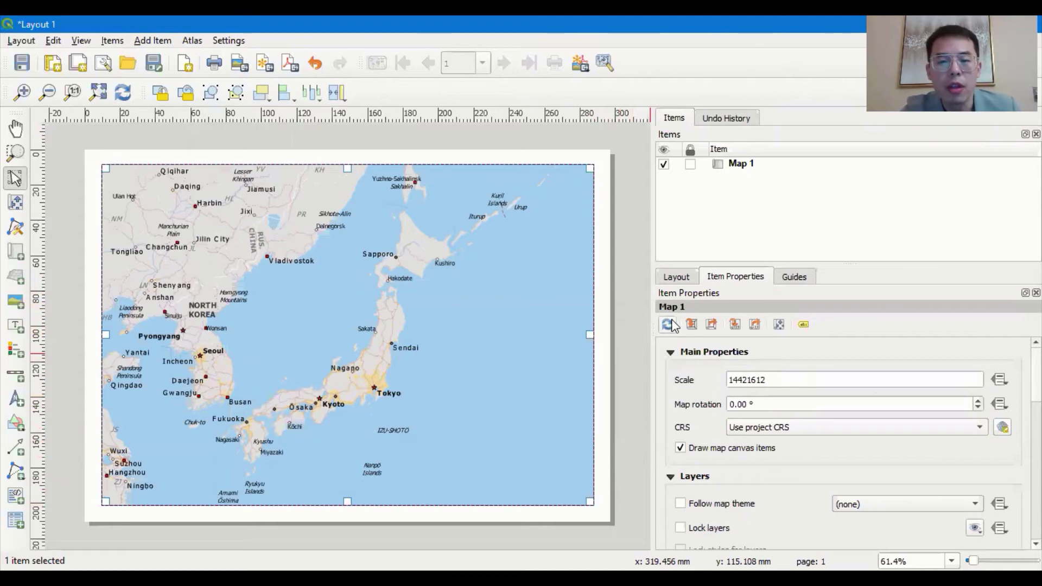
Step: Set the layout map's scale to 10000000 and shift its content slightly right and down within the frame
{"action": "left_click_drag", "start_coordinate": [764, 379], "coordinate": [710, 379]}
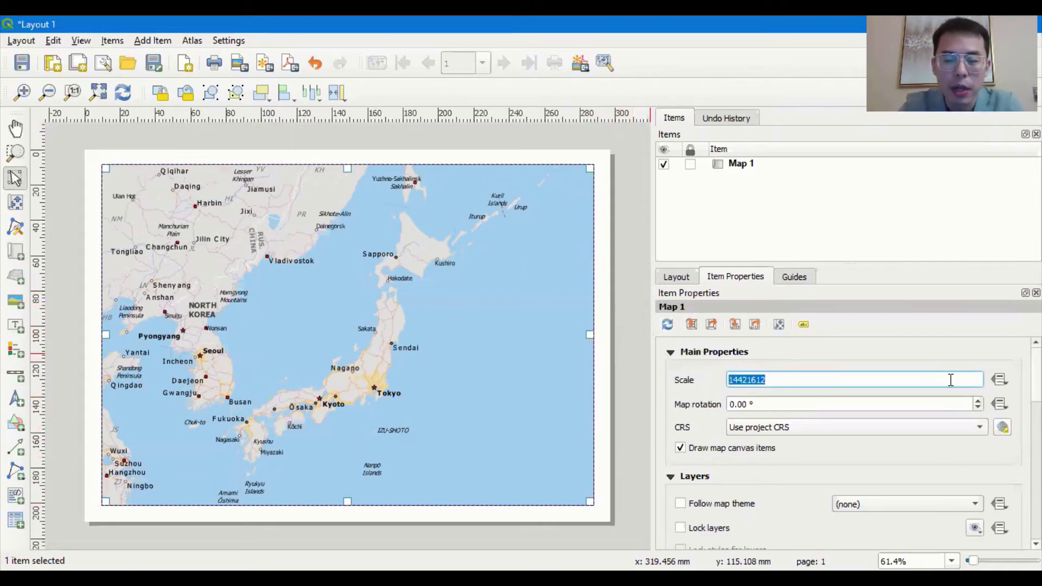
{"action": "type", "text": "10"}
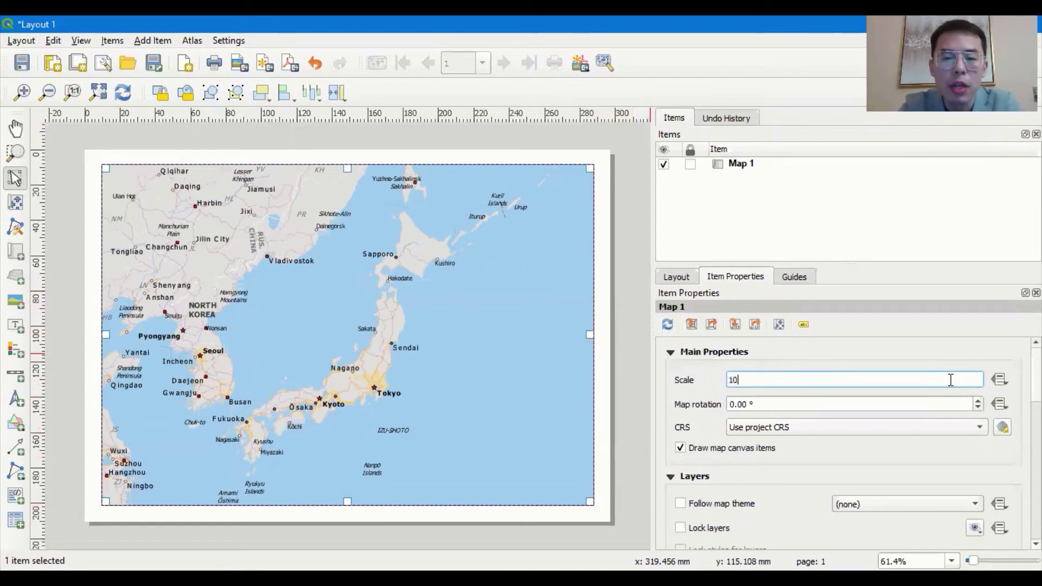
{"action": "type", "text": "000000"}
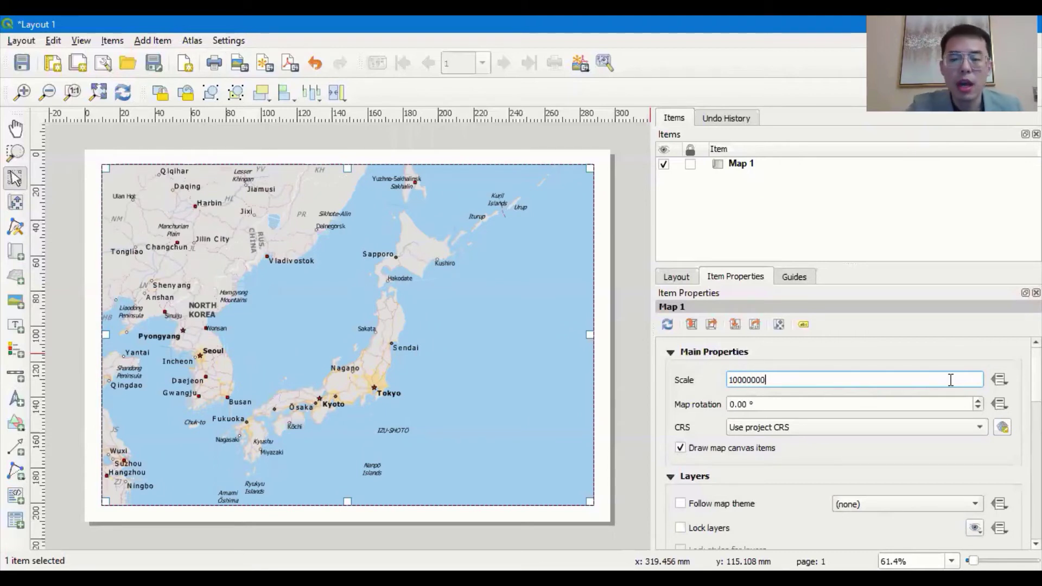
{"action": "key", "text": "Return"}
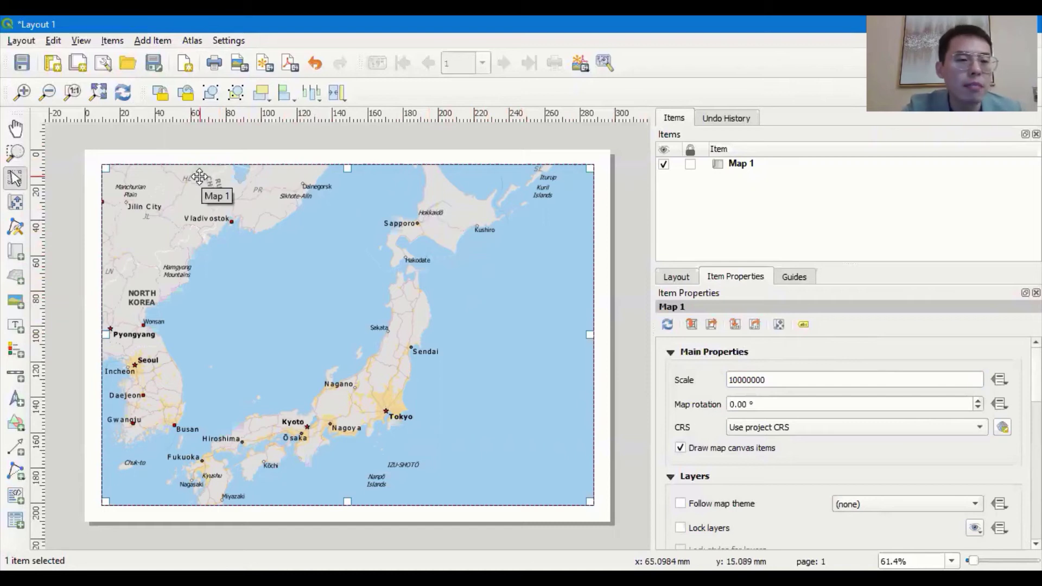
{"action": "left_click", "coordinate": [17, 205]}
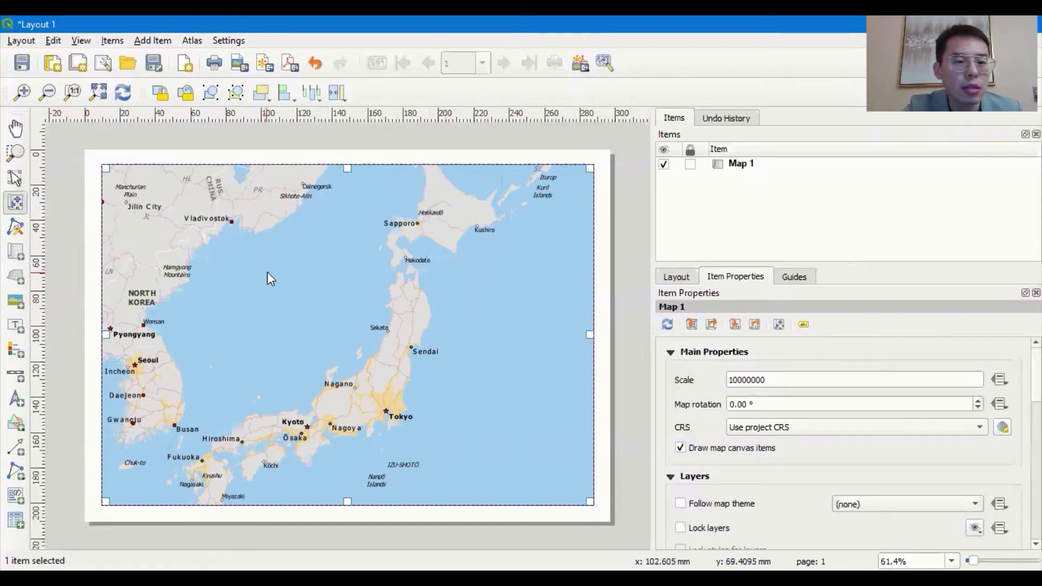
{"action": "left_click_drag", "start_coordinate": [268, 272], "coordinate": [306, 282]}
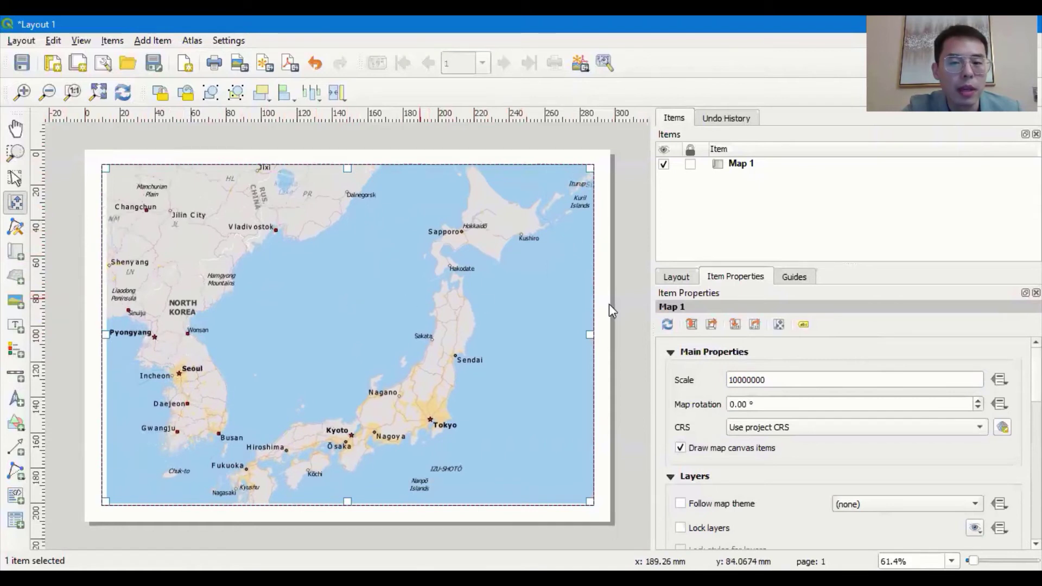
{"action": "left_click_drag", "start_coordinate": [771, 380], "coordinate": [714, 382]}
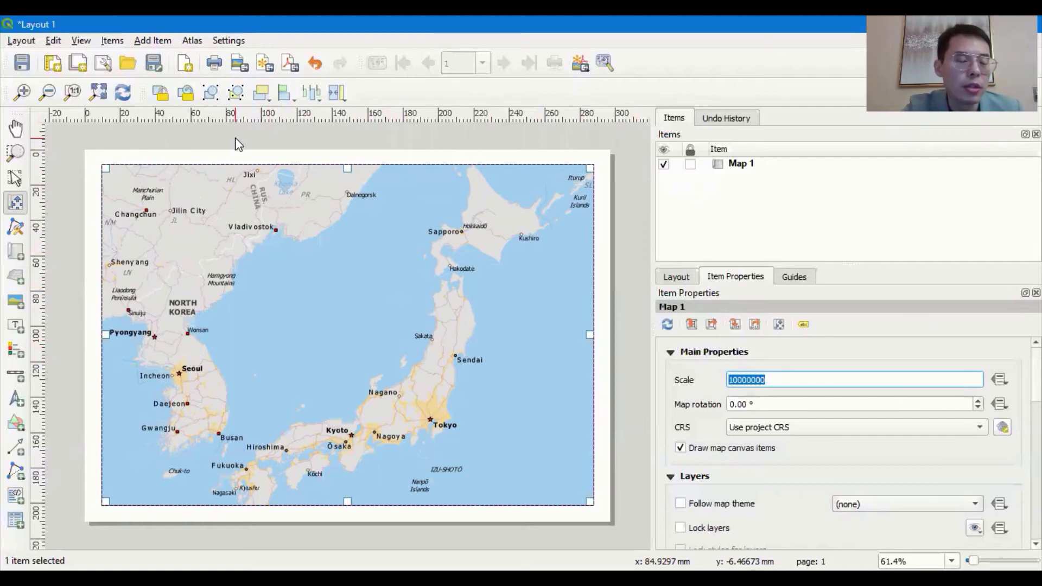
Step: Draw a rectangle shape about 95 mm wide and 70 mm high over the map's upper-left corner
{"action": "left_click", "coordinate": [152, 40]}
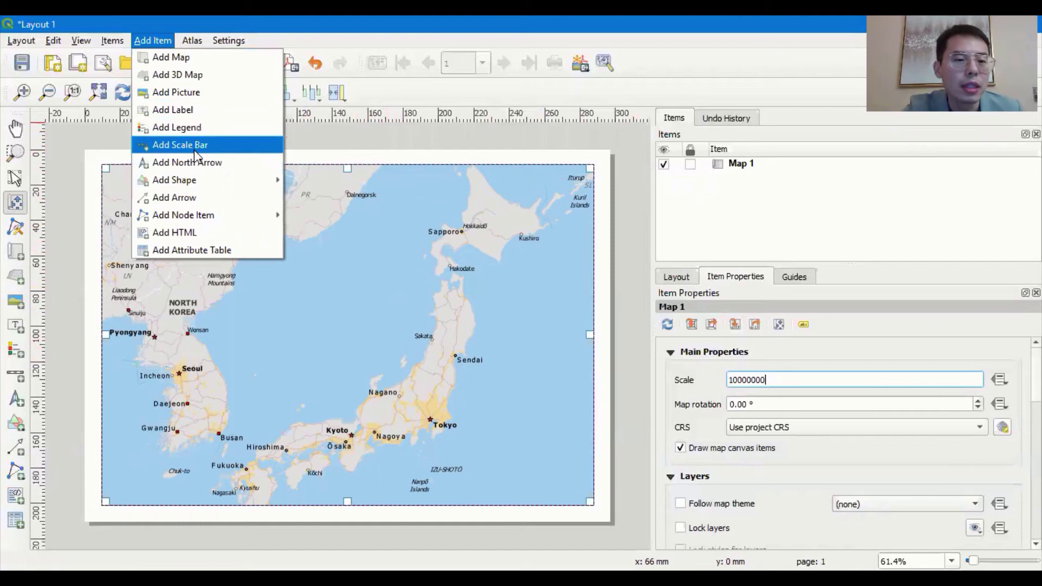
{"action": "mouse_move", "coordinate": [197, 180]}
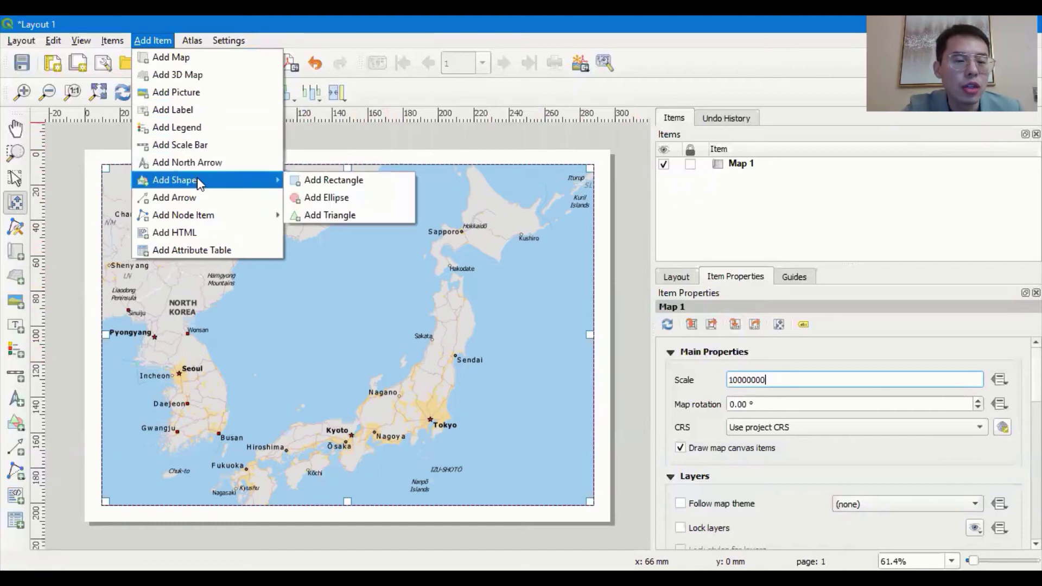
{"action": "left_click", "coordinate": [379, 187]}
{"action": "left_click_drag", "start_coordinate": [120, 180], "coordinate": [277, 297]}
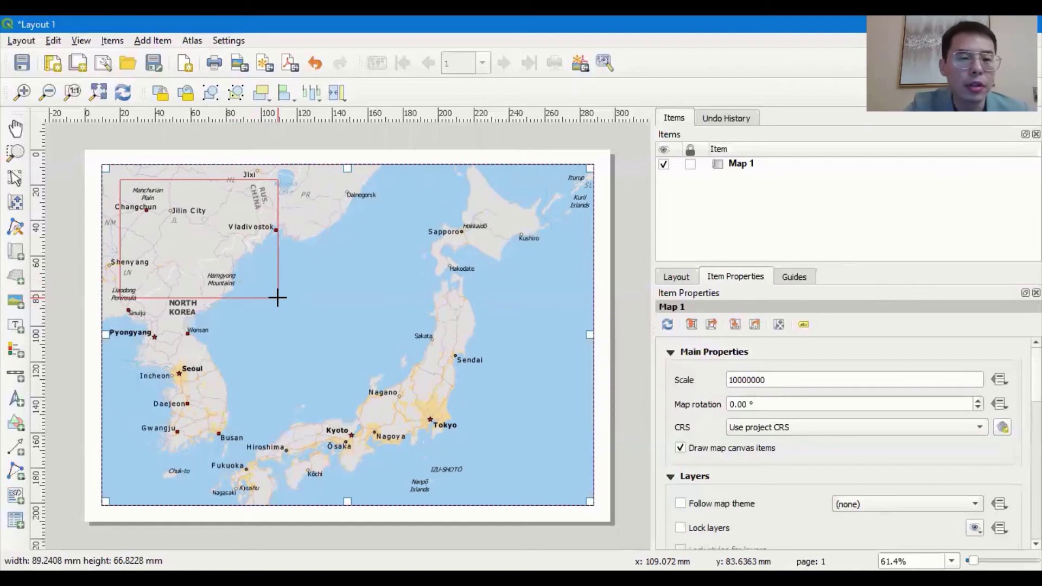
{"action": "left_click_drag", "start_coordinate": [277, 297], "coordinate": [288, 302]}
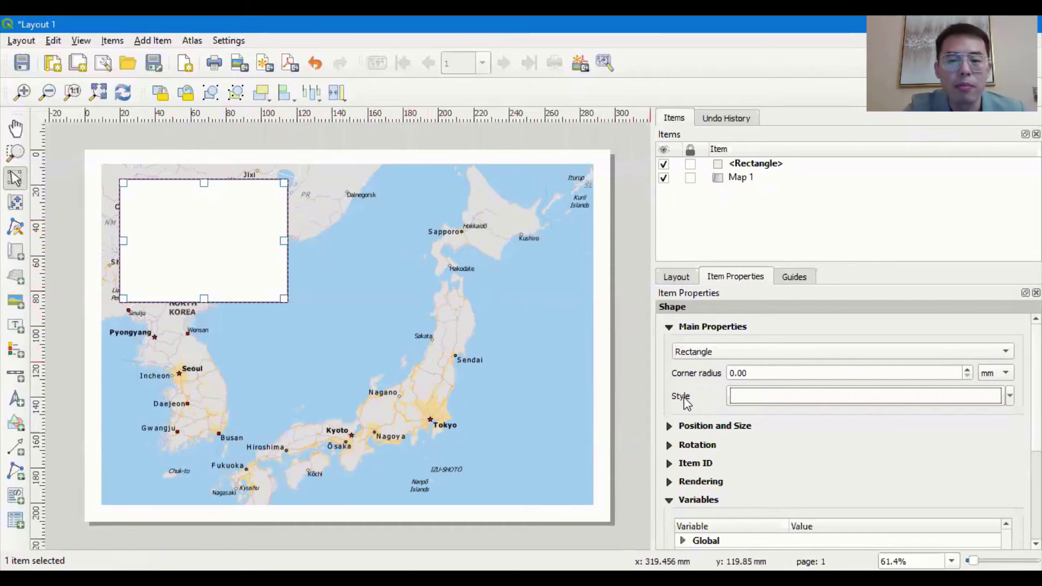
Step: Change the rectangle's fill color to a slightly darkened sky blue with a hue of 194°
{"action": "left_click", "coordinate": [796, 398]}
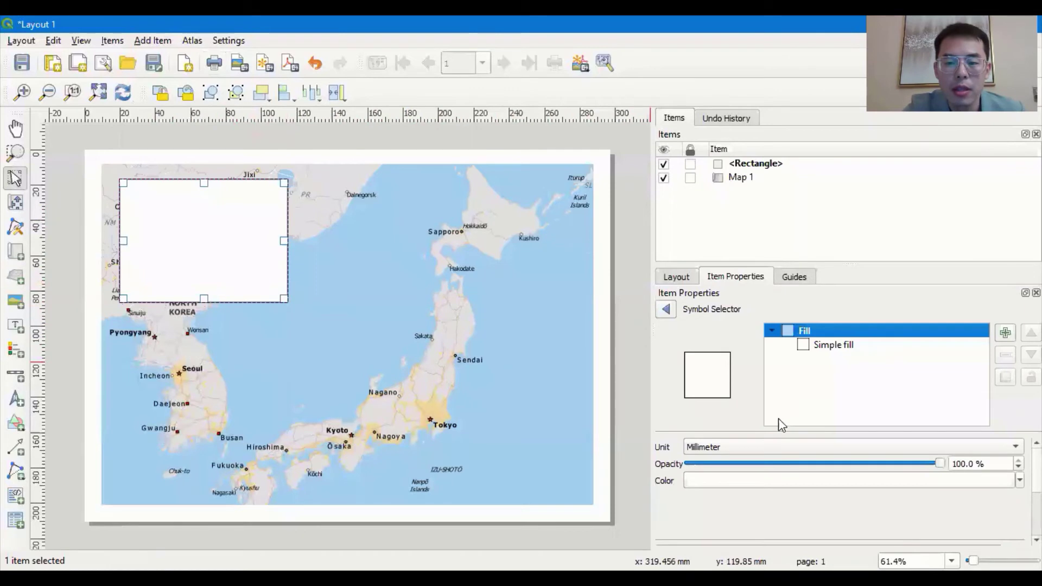
{"action": "left_click", "coordinate": [701, 481]}
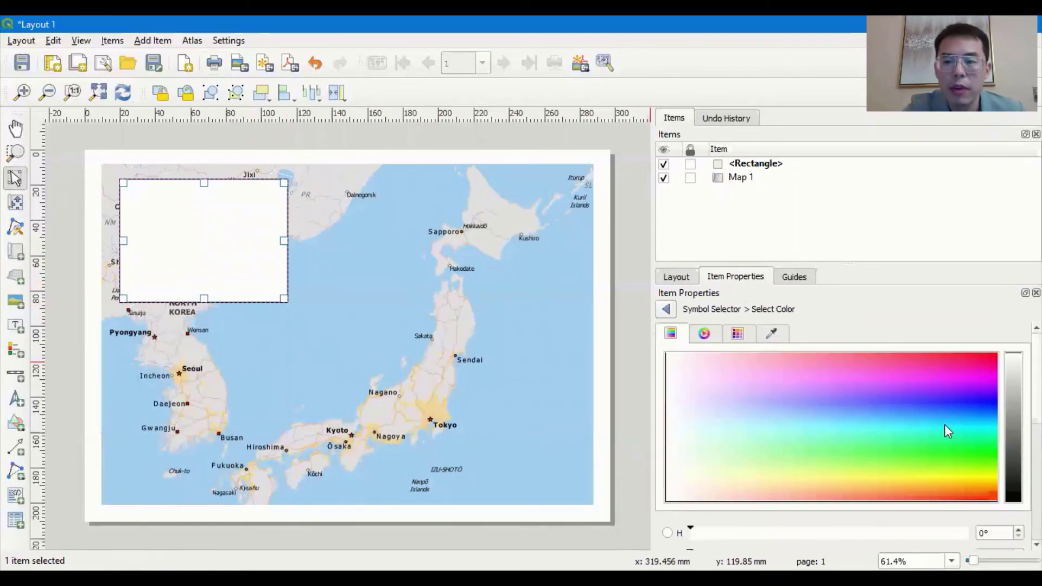
{"action": "left_click", "coordinate": [983, 405]}
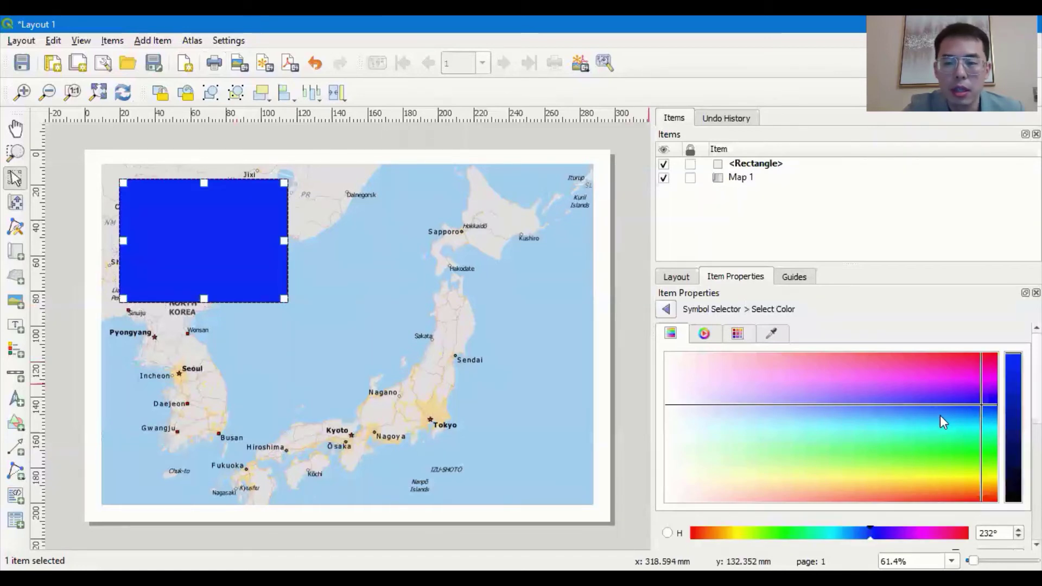
{"action": "left_click", "coordinate": [965, 411]}
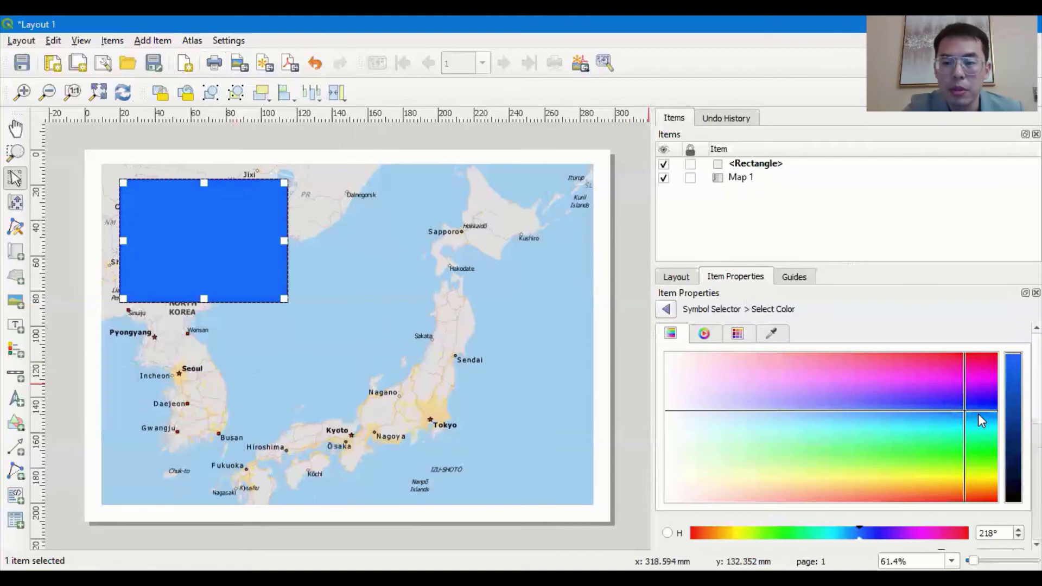
{"action": "left_click", "coordinate": [979, 421]}
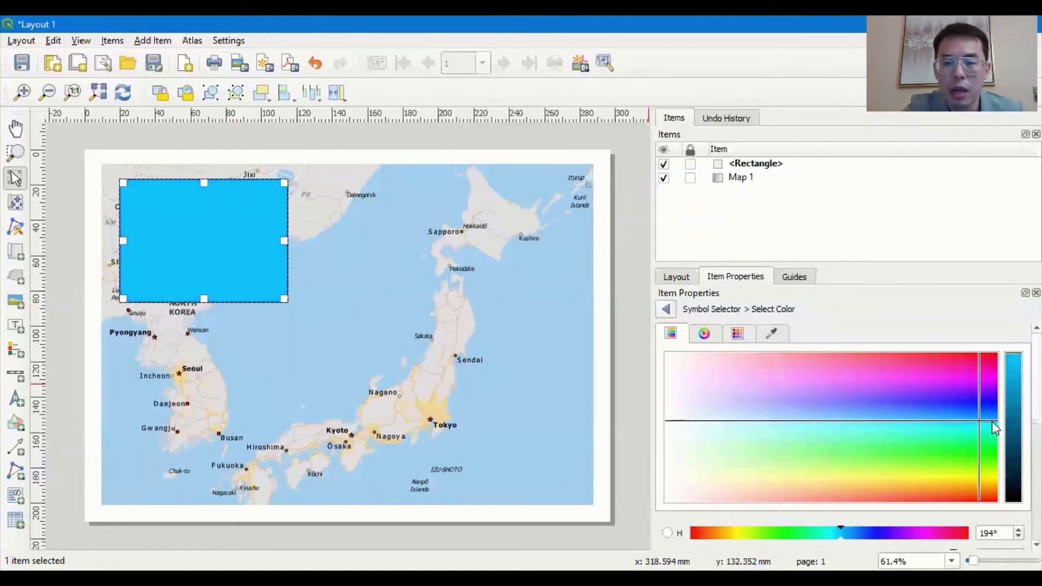
{"action": "mouse_move", "coordinate": [1013, 354]}
{"action": "left_mouse_down"}
{"action": "mouse_move", "coordinate": [1013, 456]}
{"action": "mouse_move", "coordinate": [1013, 370]}
{"action": "left_mouse_up"}
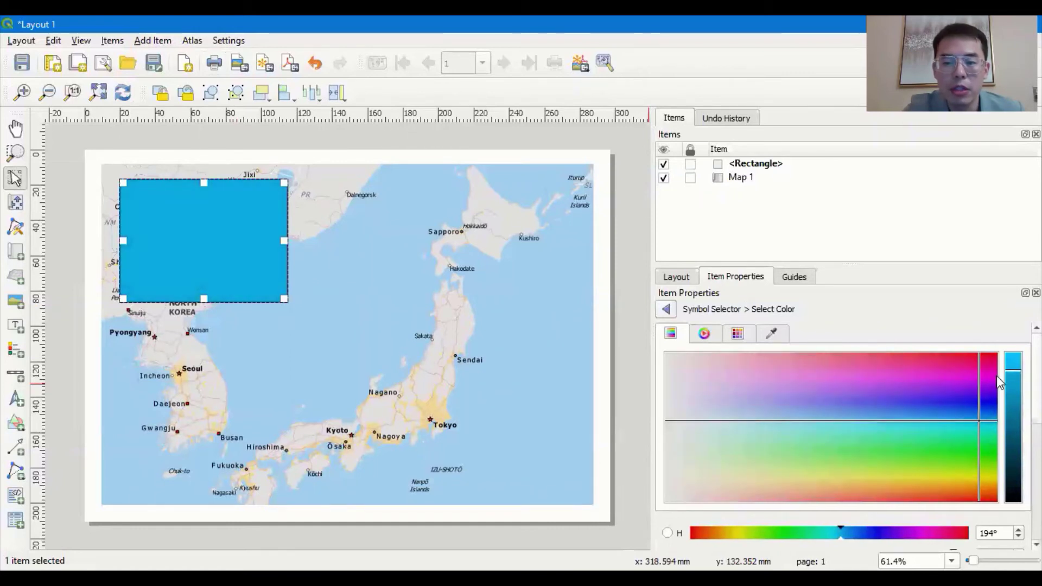
{"action": "left_click", "coordinate": [667, 310]}
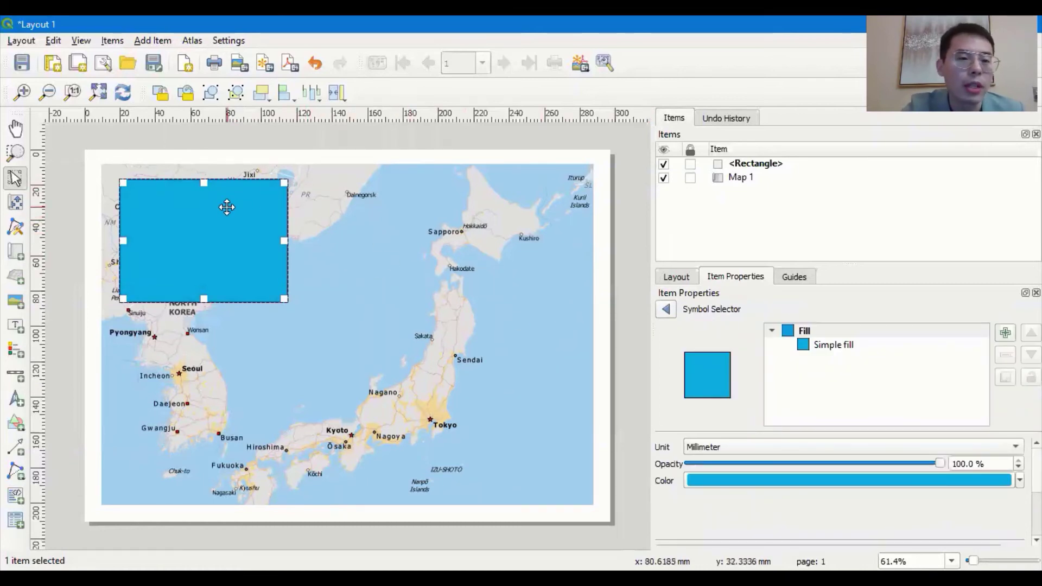
Step: Try to draw an arrow in the blue rectangle's upper-left corner
{"action": "left_click", "coordinate": [165, 44]}
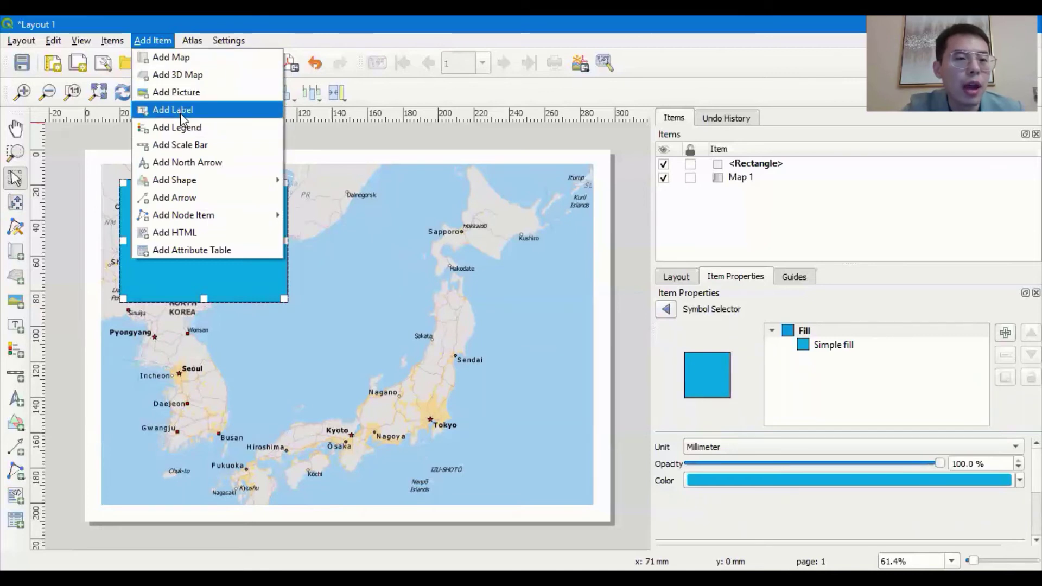
{"action": "left_click", "coordinate": [201, 197]}
{"action": "left_click", "coordinate": [136, 193]}
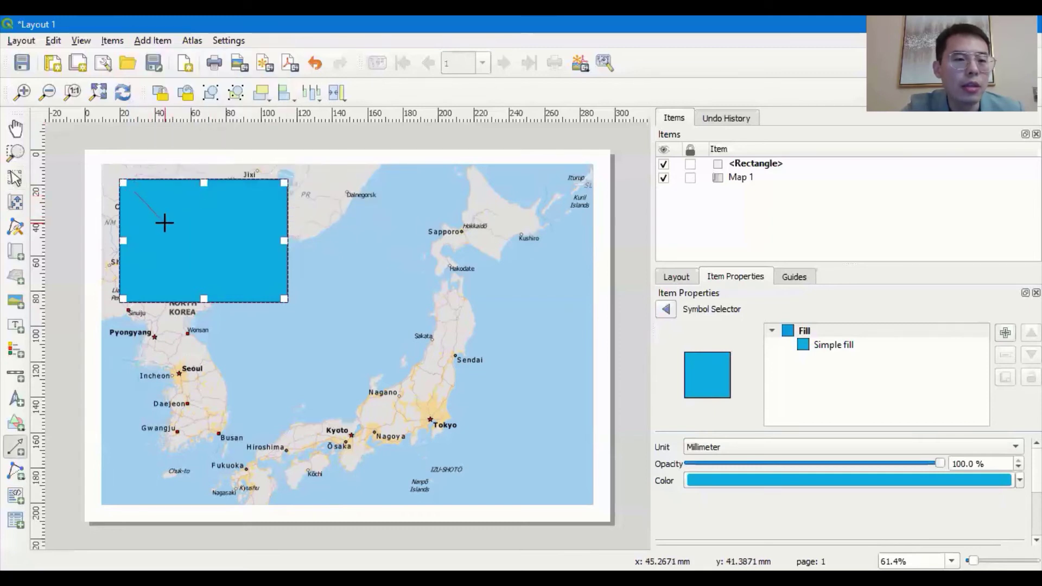
{"action": "right_click", "coordinate": [154, 205]}
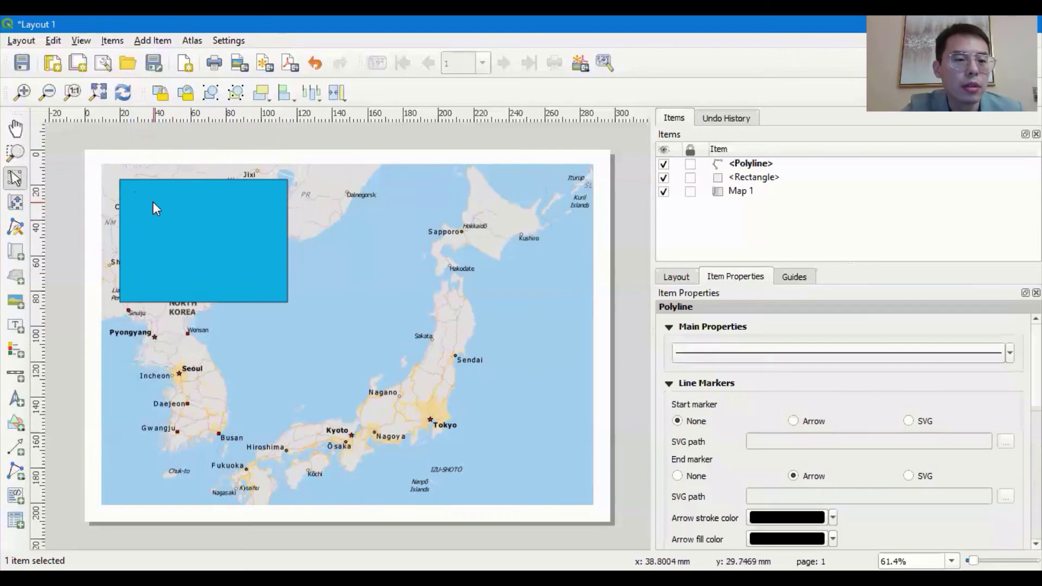
Step: Place a default north arrow in the blue rectangle's upper-left corner and delete it
{"action": "left_click", "coordinate": [164, 41]}
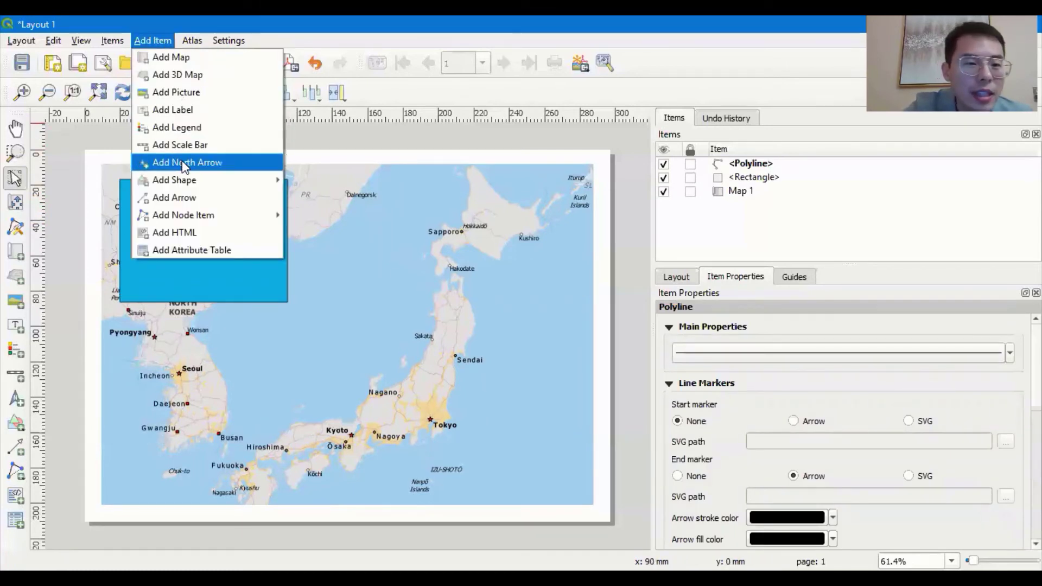
{"action": "left_click", "coordinate": [213, 163]}
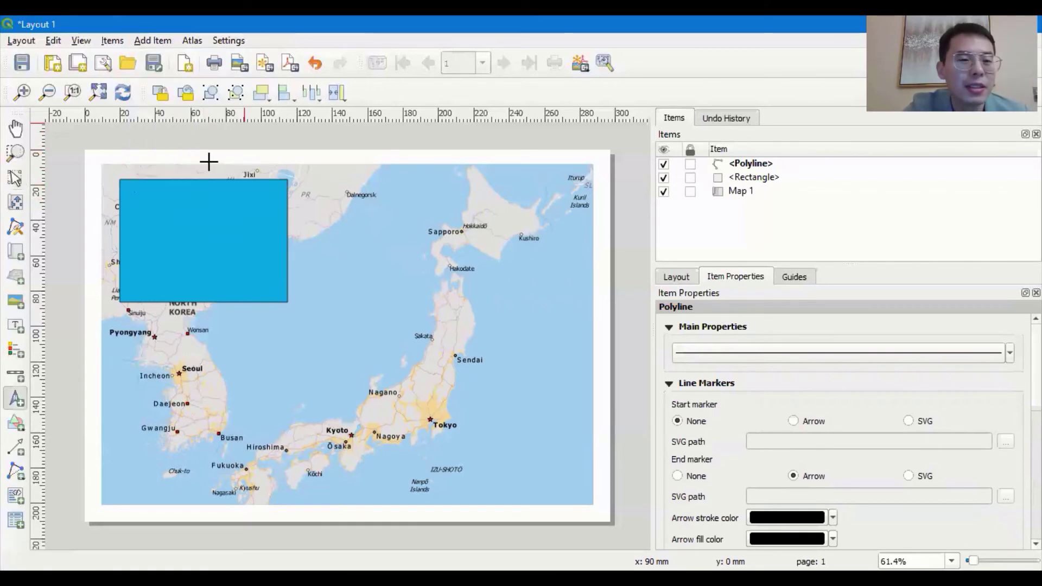
{"action": "left_click_drag", "start_coordinate": [139, 196], "coordinate": [171, 227]}
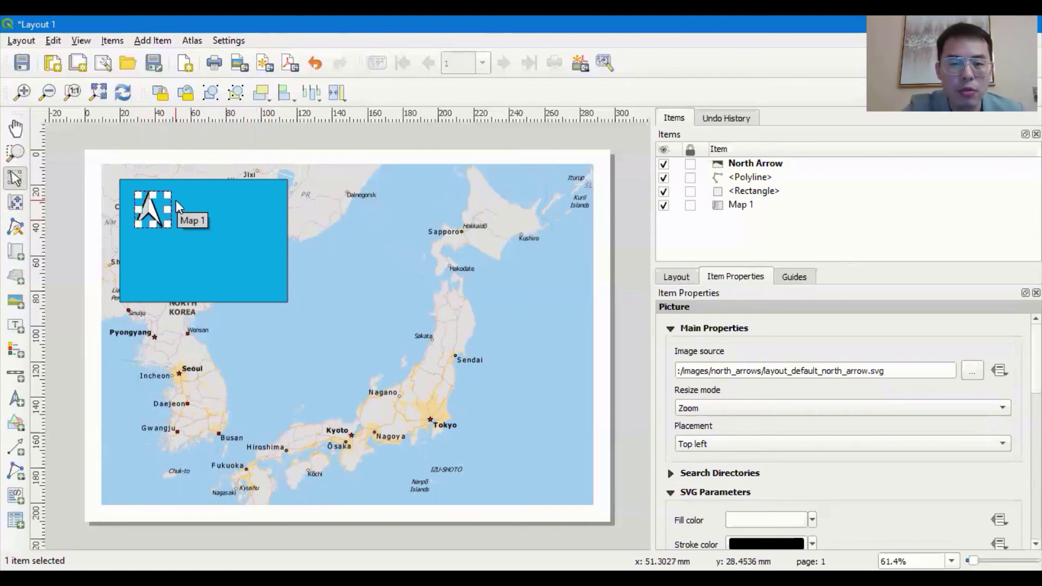
{"action": "key", "text": "Delete"}
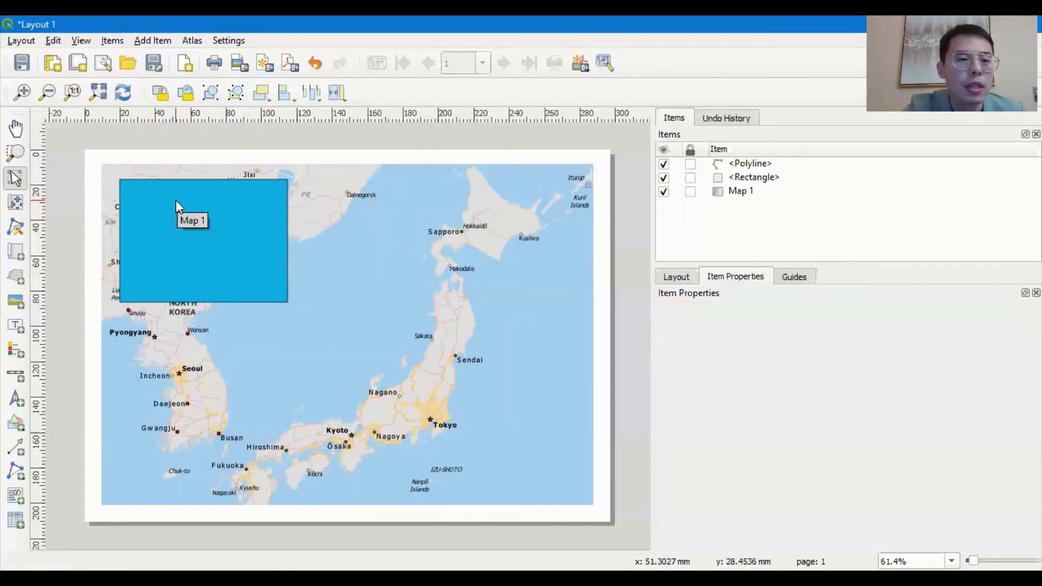
Step: Add a picture about 25 mm wide in the blue rectangle's upper-left corner, using the circled north arrow SVG symbol
{"action": "left_click", "coordinate": [155, 46]}
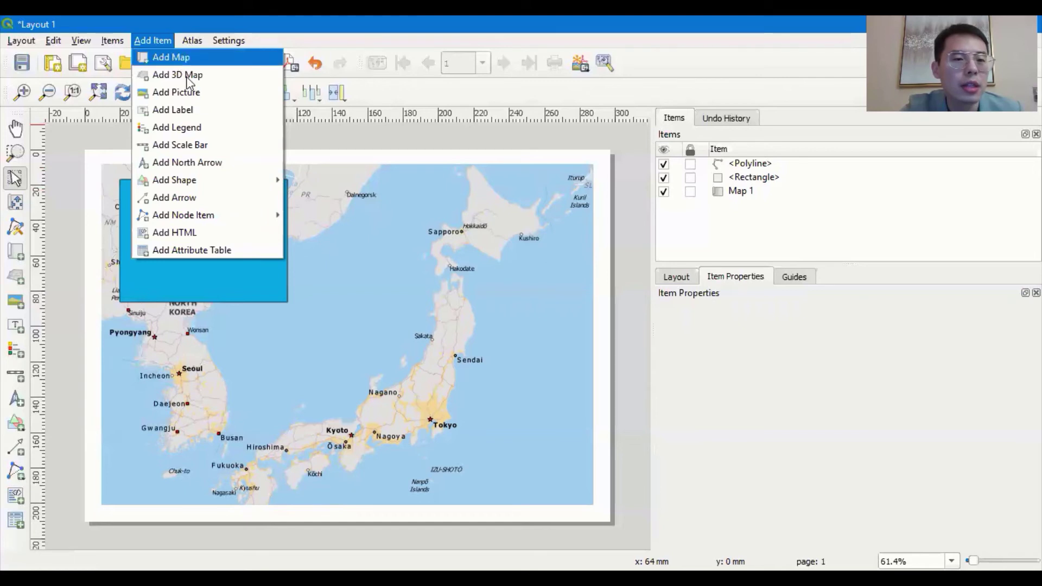
{"action": "left_click", "coordinate": [211, 95]}
{"action": "left_click_drag", "start_coordinate": [128, 192], "coordinate": [170, 231]}
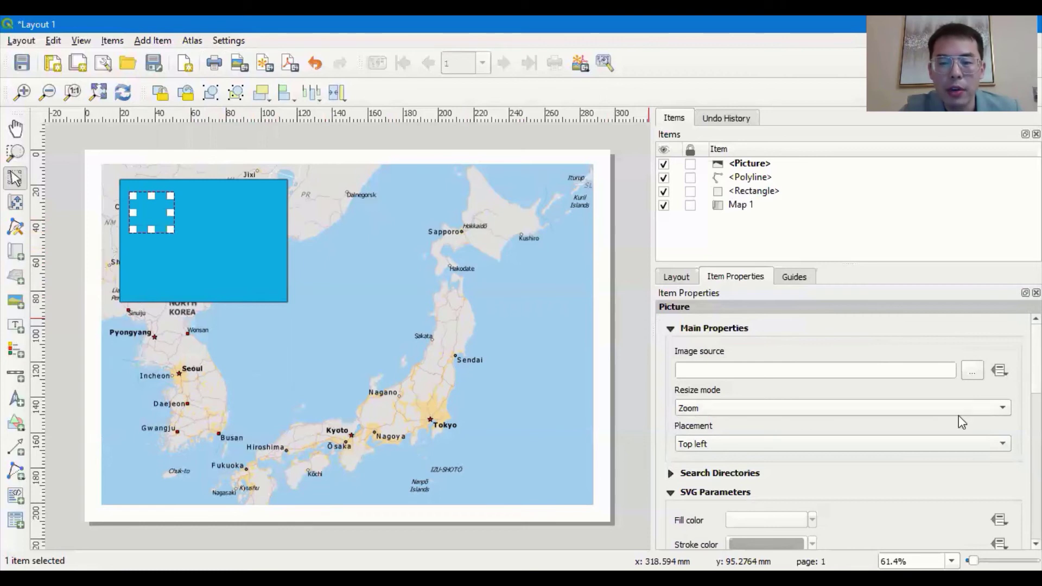
{"action": "left_click", "coordinate": [719, 474]}
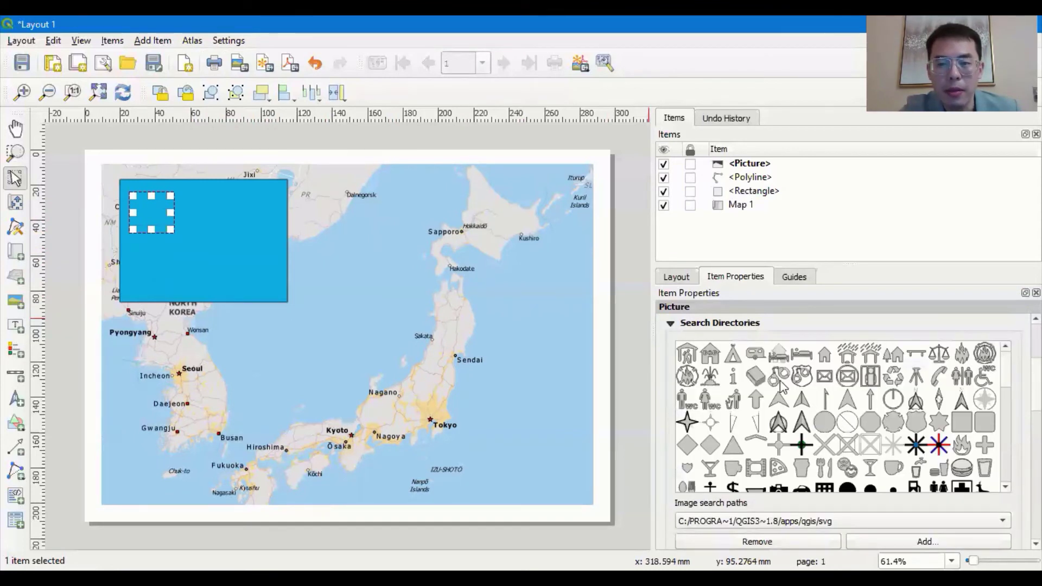
{"action": "left_click", "coordinate": [779, 426]}
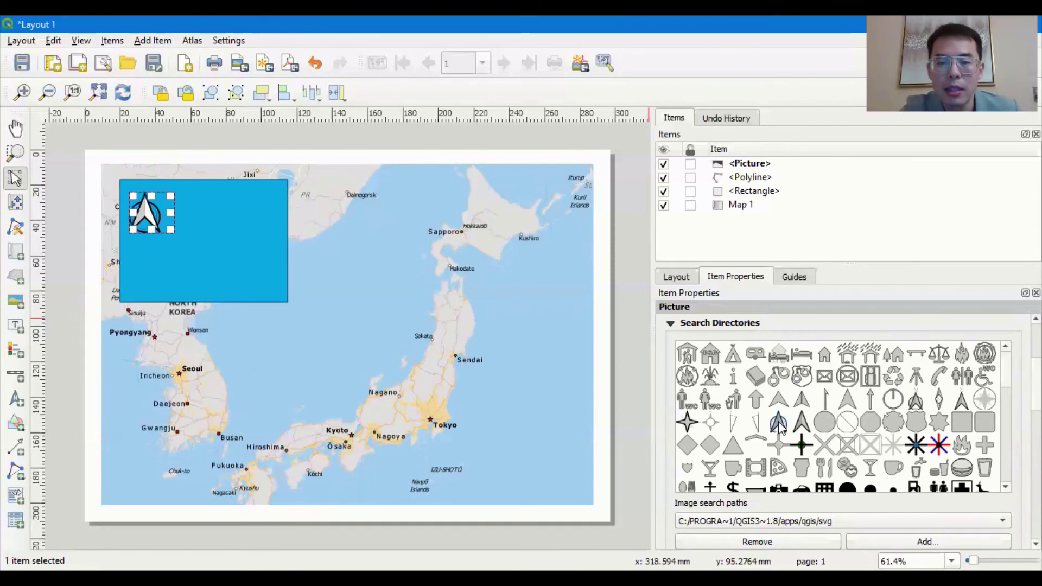
{"action": "left_click", "coordinate": [208, 211]}
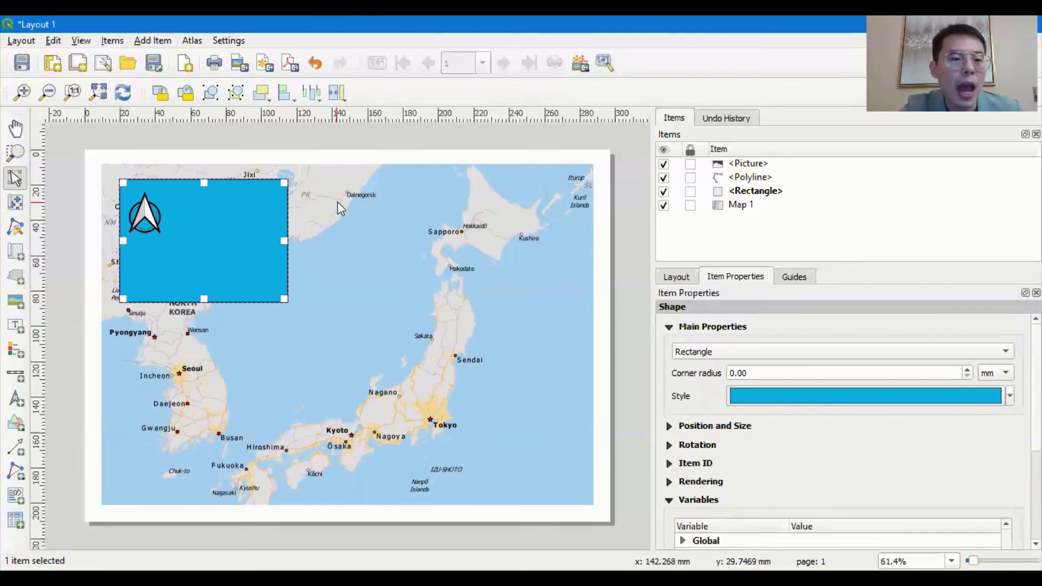
Step: Add a scale bar for the map near the blue rectangle's lower edge and widen its frame
{"action": "left_click", "coordinate": [158, 44]}
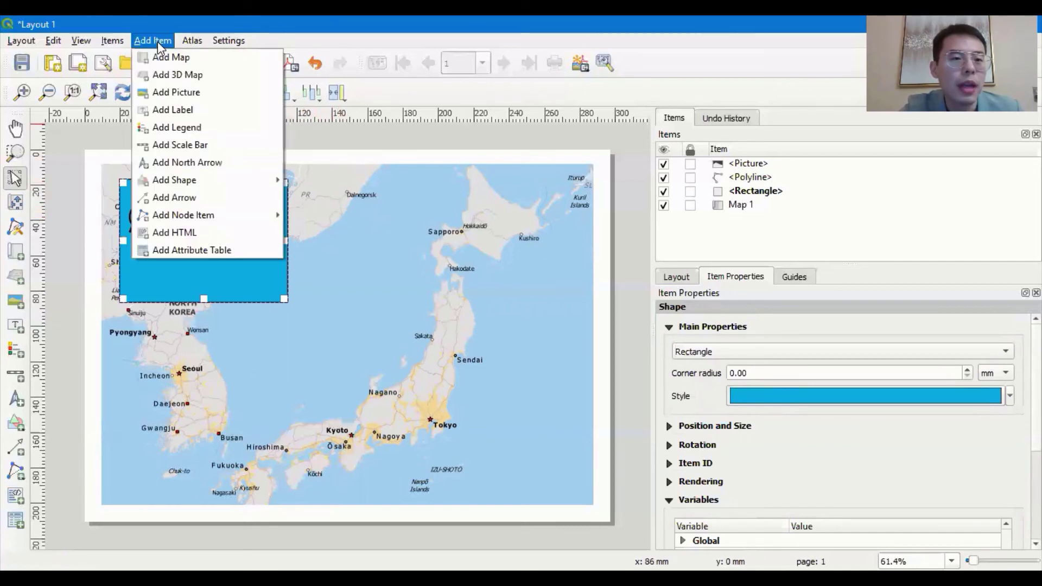
{"action": "left_click", "coordinate": [180, 144]}
{"action": "left_click_drag", "start_coordinate": [135, 261], "coordinate": [272, 290]}
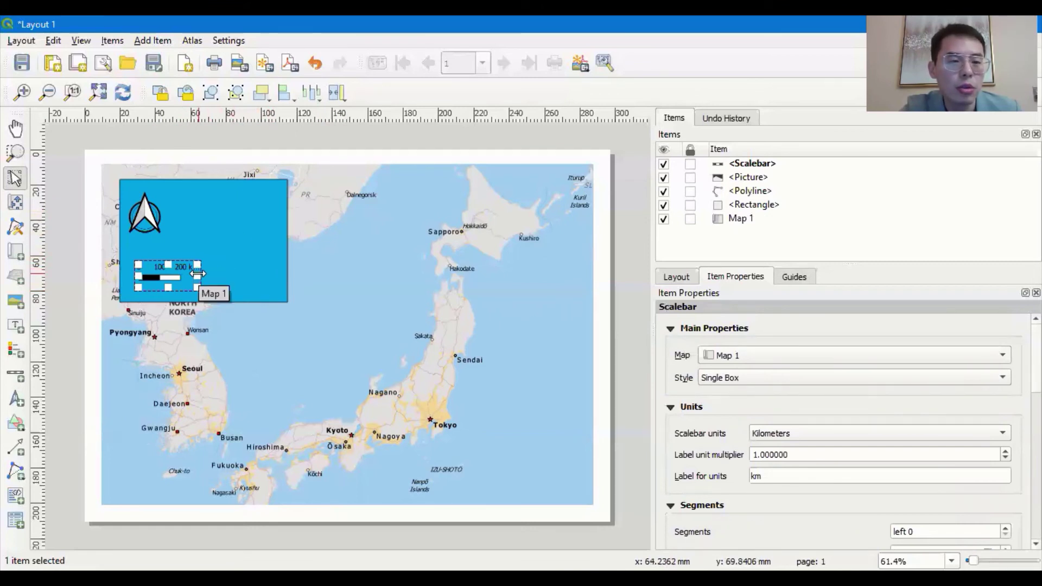
{"action": "left_click_drag", "start_coordinate": [197, 275], "coordinate": [251, 275]}
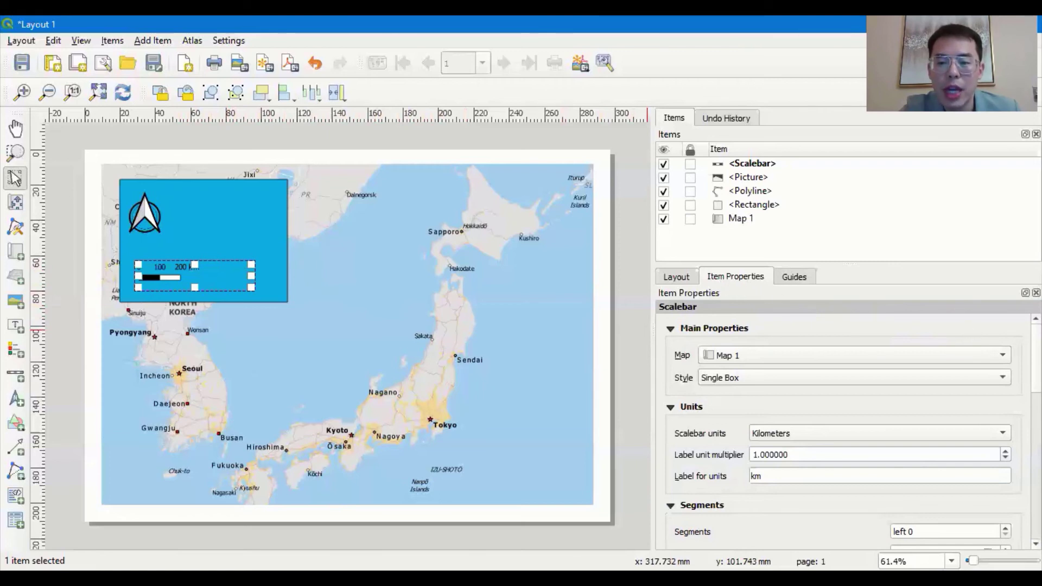
Step: Set the scale bar's fixed segment width to 200 units
{"action": "scroll", "coordinate": [844, 434], "scroll_direction": "down", "scroll_amount": 5}
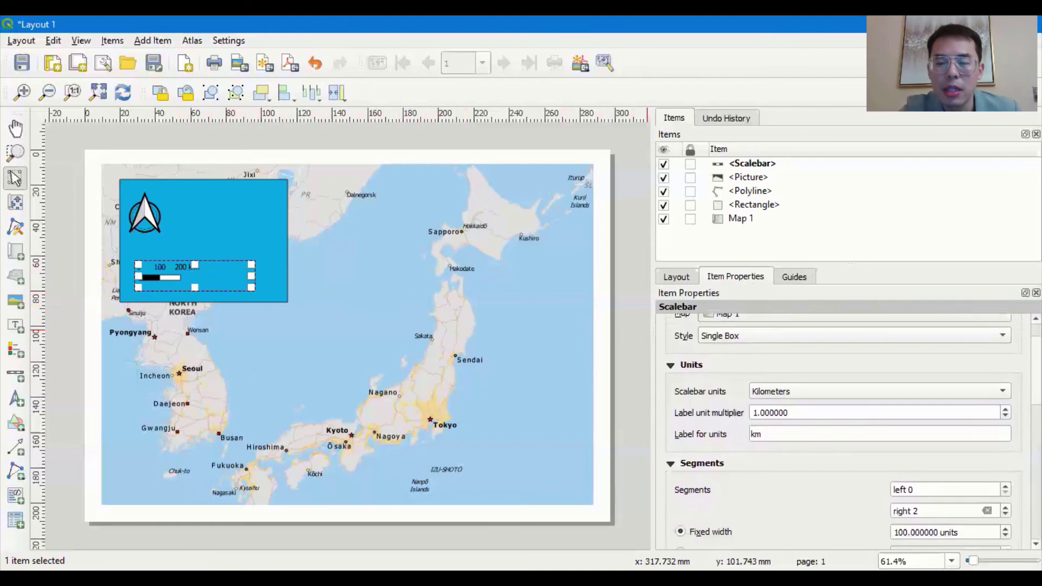
{"action": "scroll", "coordinate": [844, 434], "scroll_direction": "up", "scroll_amount": 1}
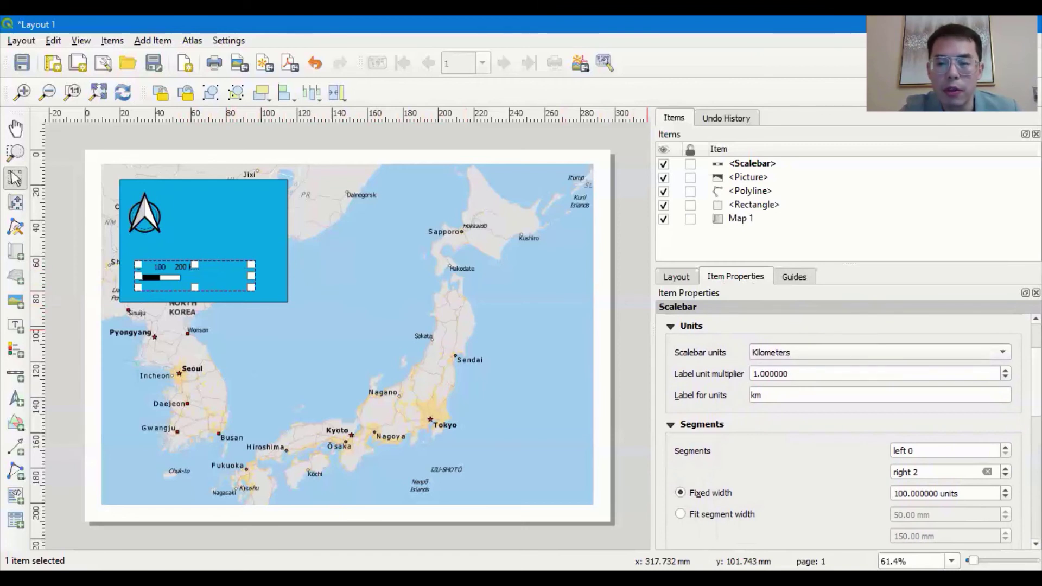
{"action": "scroll", "coordinate": [847, 429], "scroll_direction": "down", "scroll_amount": 3}
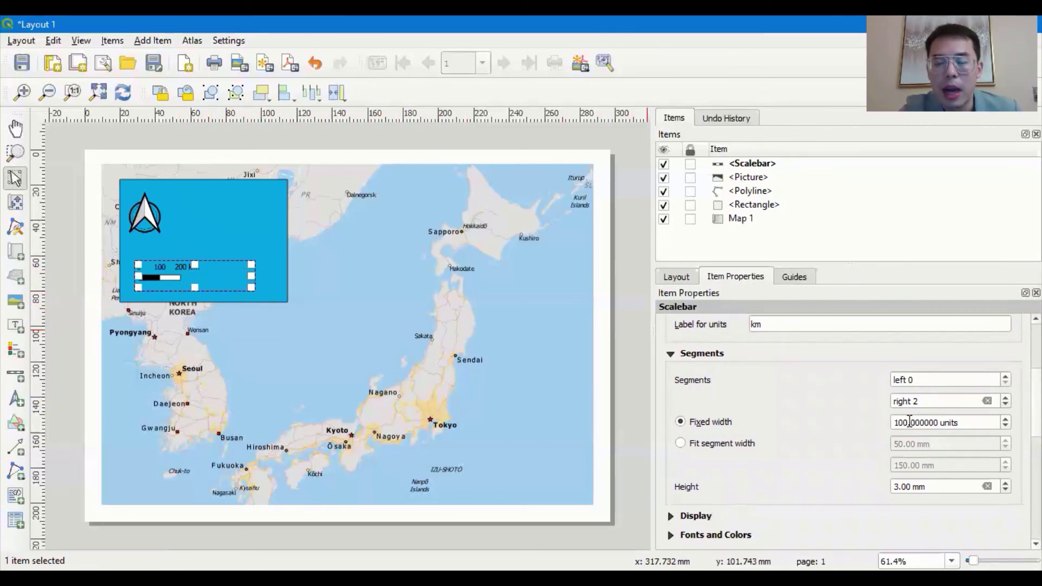
{"action": "left_click_drag", "start_coordinate": [911, 422], "coordinate": [884, 422]}
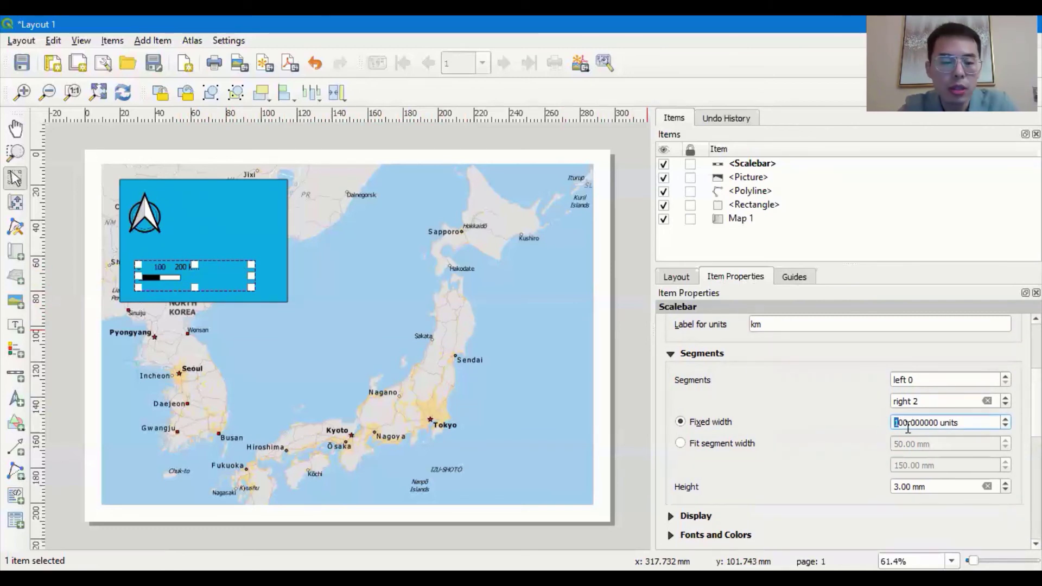
{"action": "type", "text": "2"}
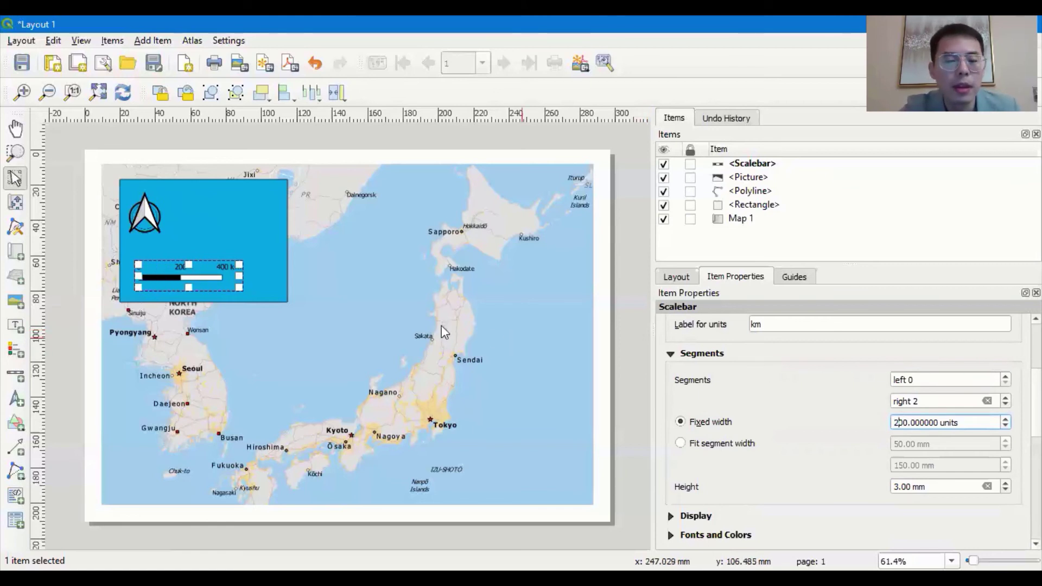
{"action": "left_click", "coordinate": [256, 250]}
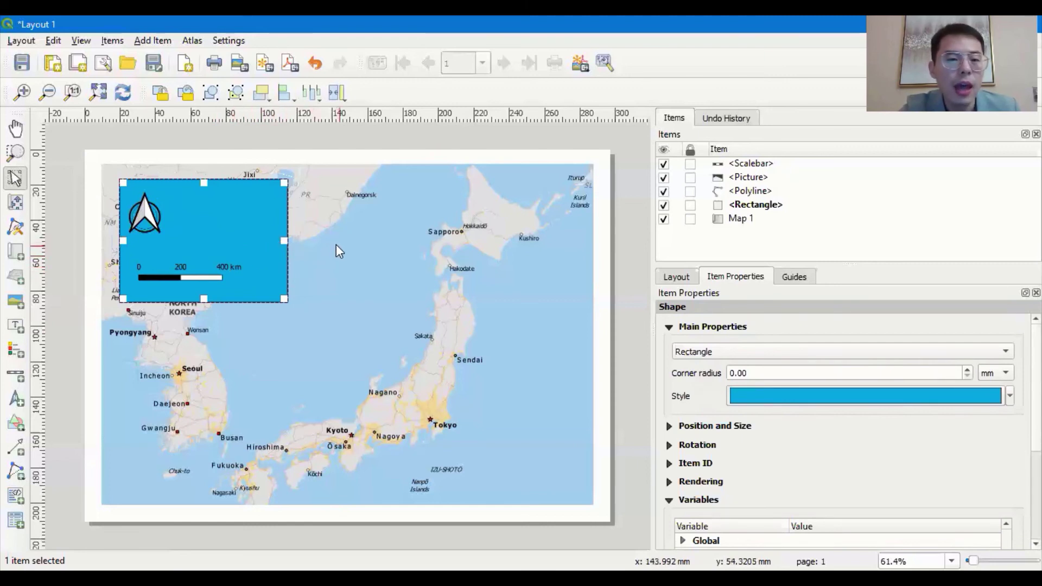
Step: Add a label about 45 mm wide beside the north arrow in the blue rectangle, with the text "Japan"
{"action": "left_click", "coordinate": [163, 44]}
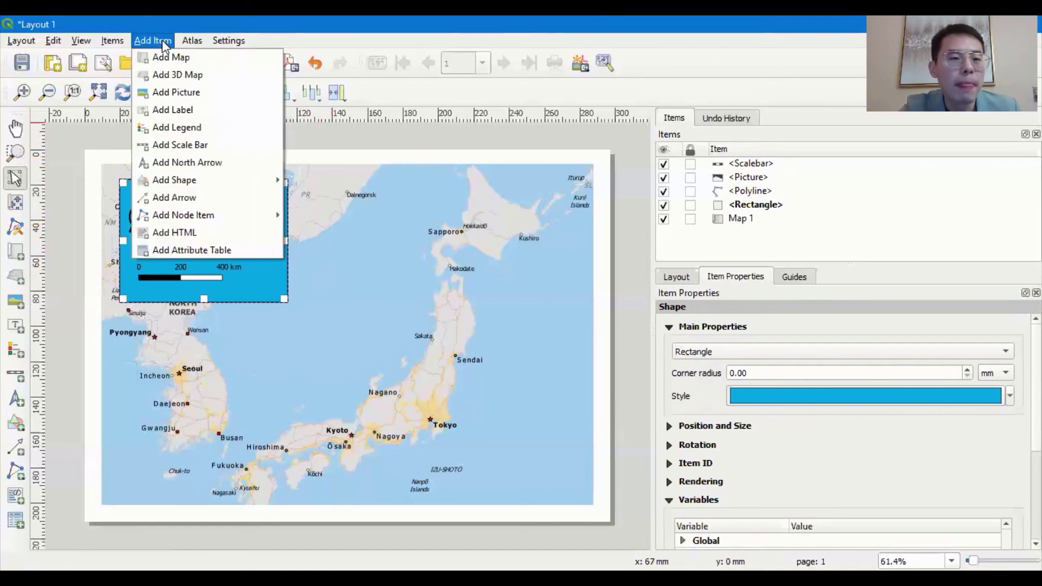
{"action": "left_click", "coordinate": [224, 114]}
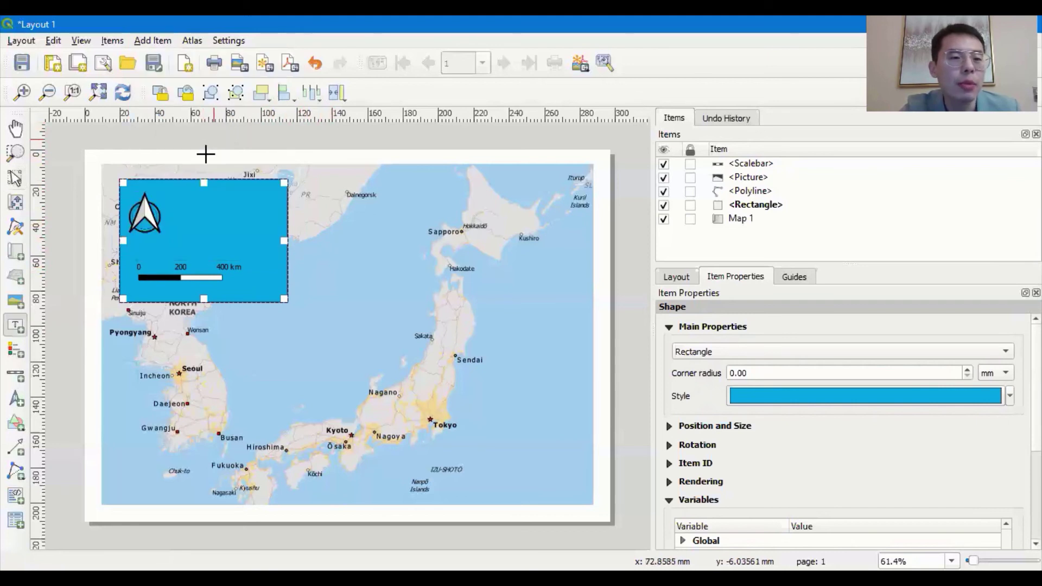
{"action": "left_click_drag", "start_coordinate": [175, 191], "coordinate": [250, 238]}
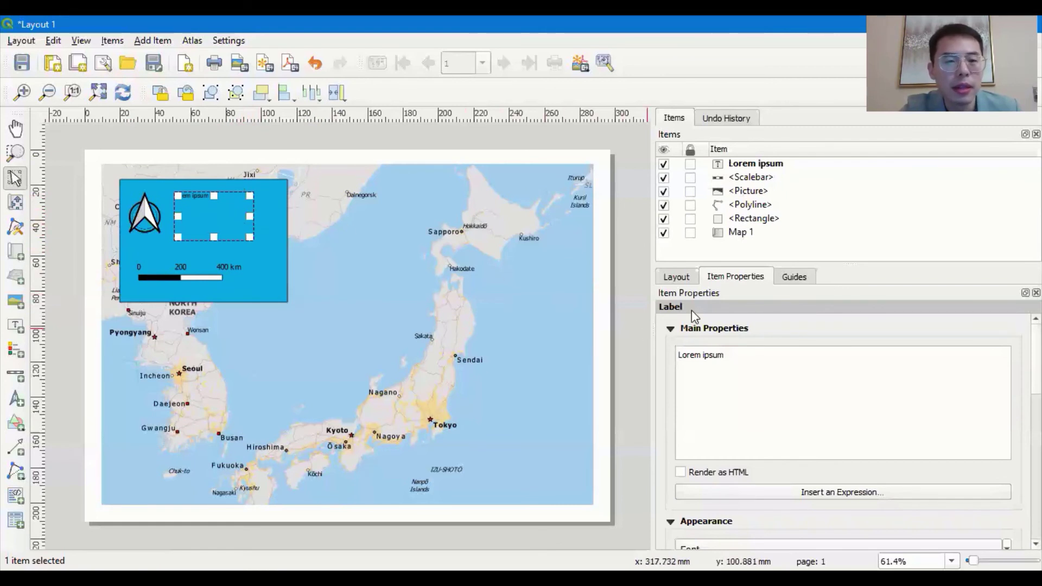
{"action": "left_click", "coordinate": [749, 353]}
{"action": "key", "text": "ctrl+a"}
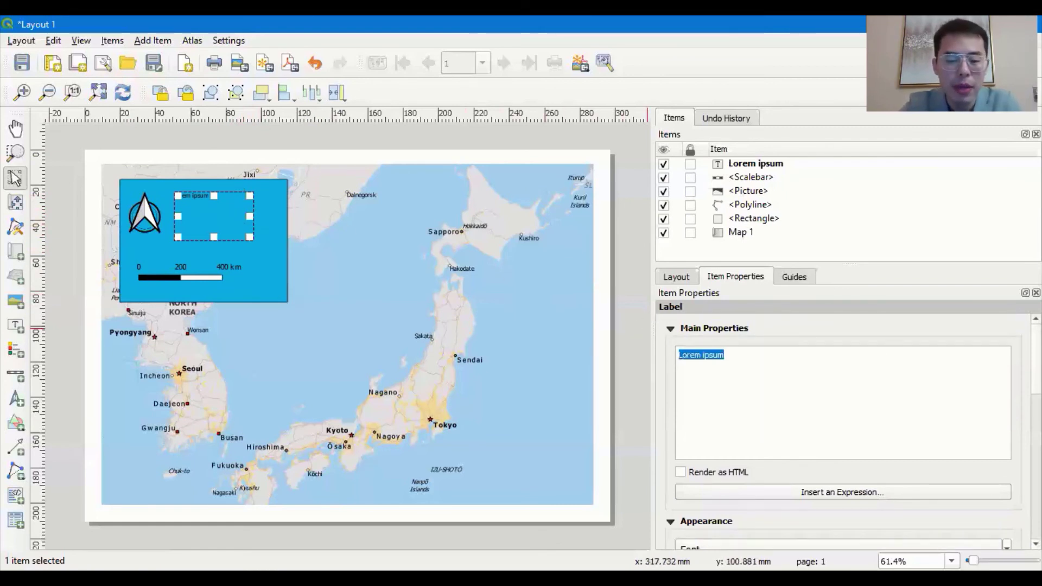
{"action": "type", "text": "Japan"}
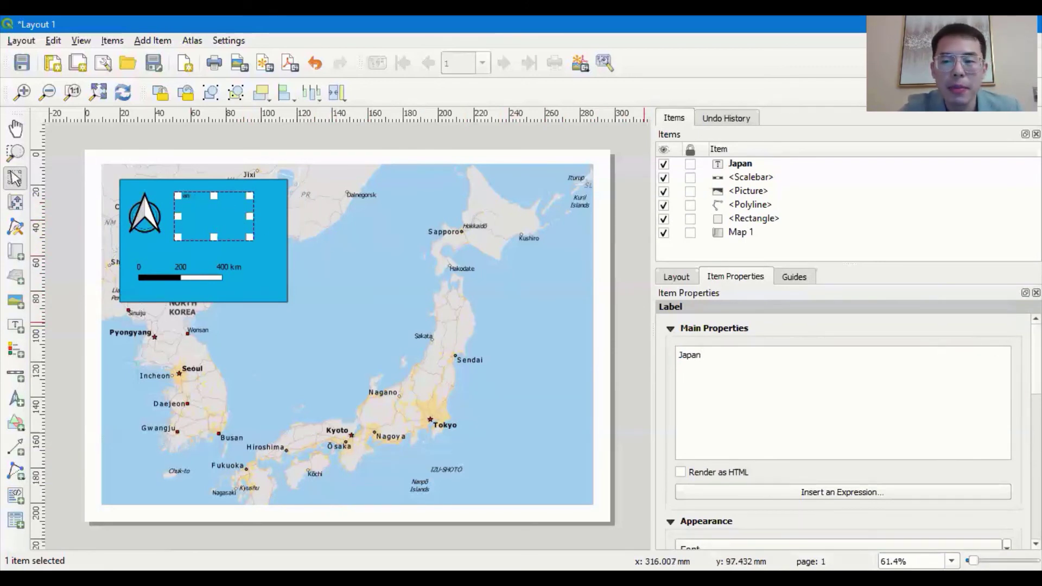
{"action": "scroll", "coordinate": [841, 429], "scroll_direction": "down", "scroll_amount": 5}
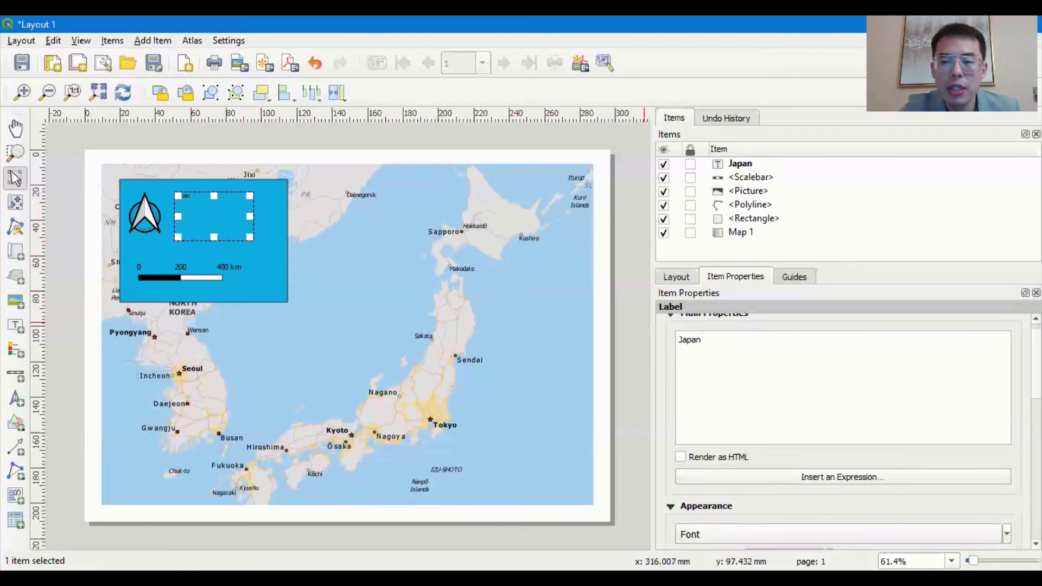
{"action": "scroll", "coordinate": [906, 415], "scroll_direction": "down", "scroll_amount": 2}
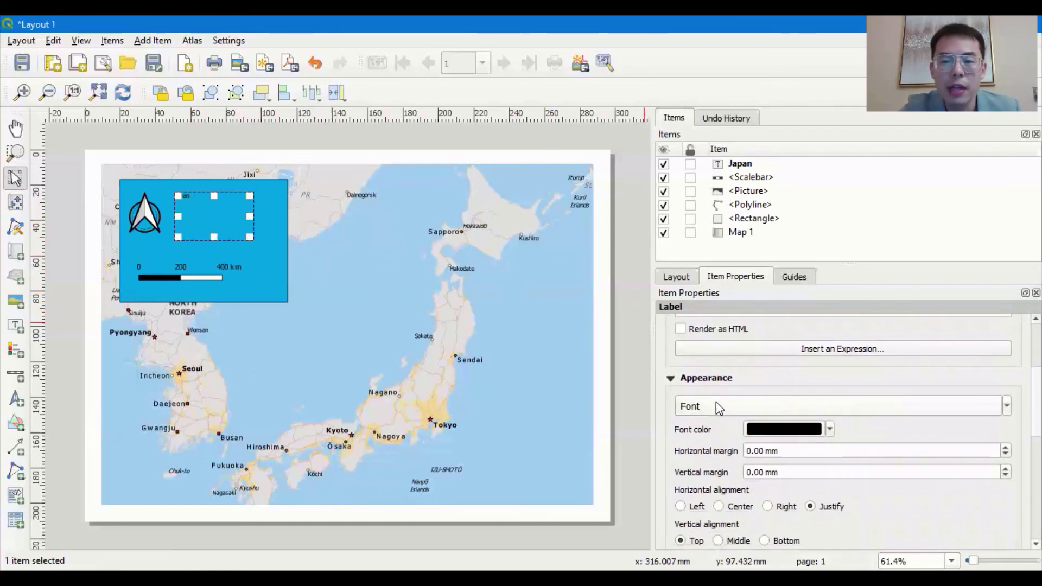
Step: Set the font size of the "Japan" label to 36
{"action": "left_click", "coordinate": [716, 405]}
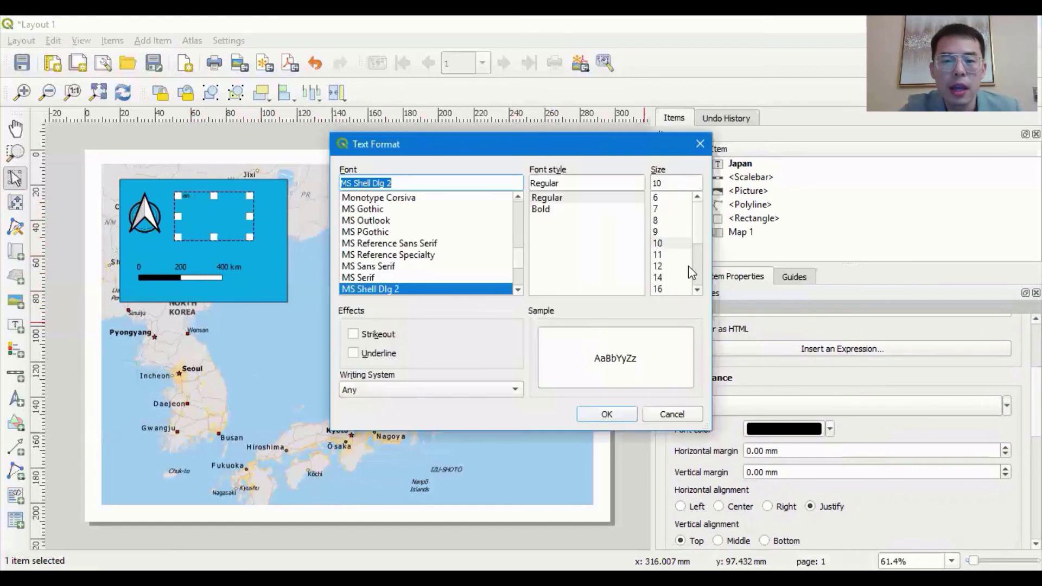
{"action": "left_click_drag", "start_coordinate": [698, 239], "coordinate": [696, 274]}
{"action": "left_click", "coordinate": [673, 277]}
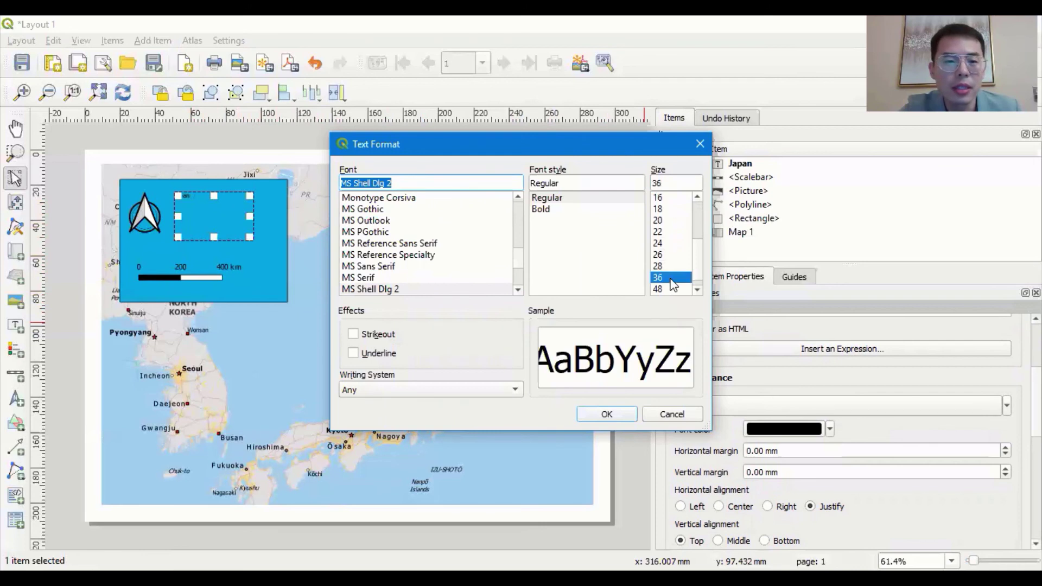
{"action": "left_click", "coordinate": [607, 414]}
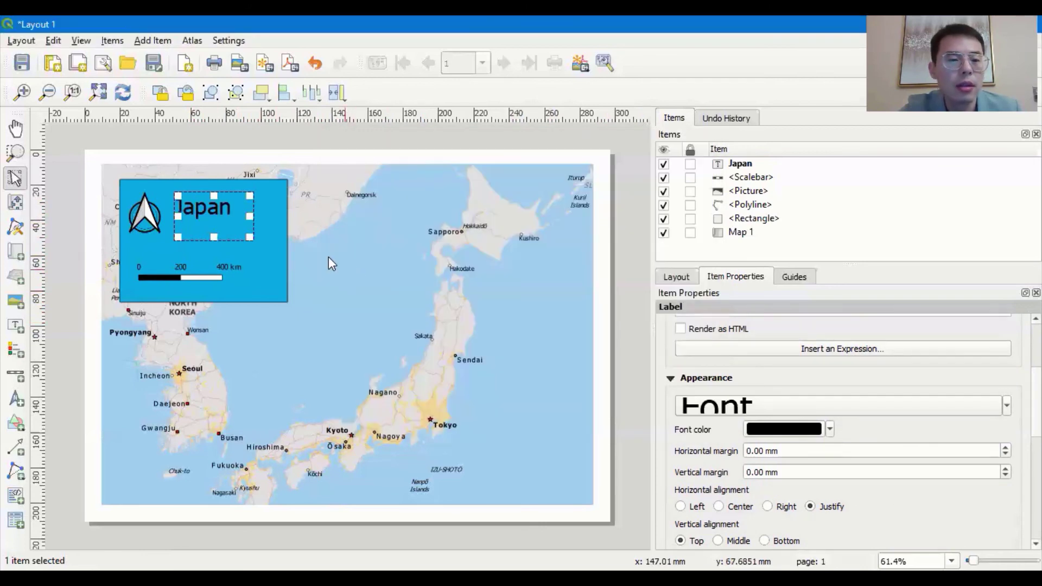
{"action": "left_click", "coordinate": [275, 204]}
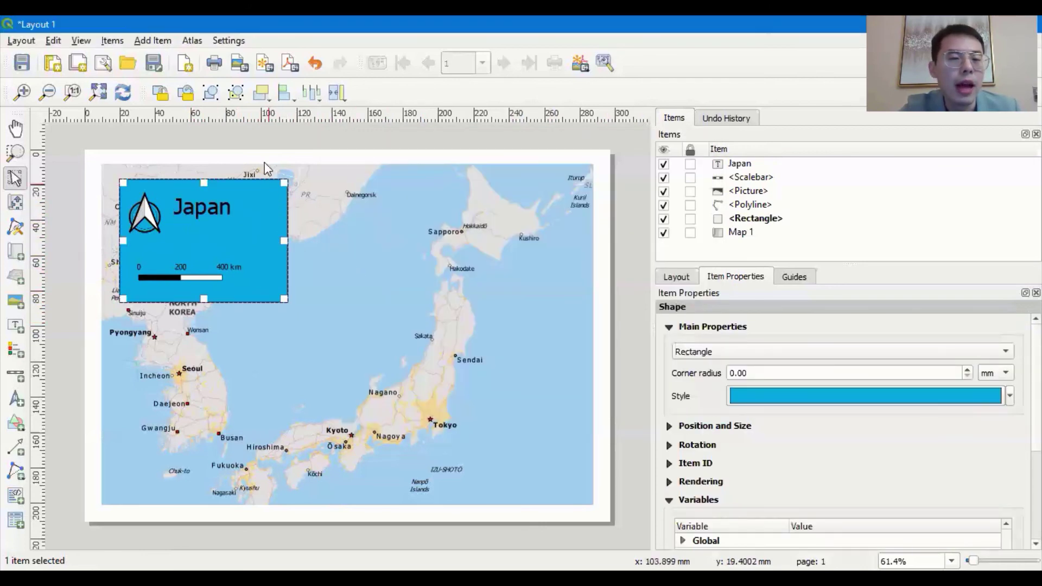
Step: Add a label about 55 mm wide beneath the "Japan" title, with the text "Made with QGIS using Natural Earth Data"
{"action": "left_click", "coordinate": [163, 39]}
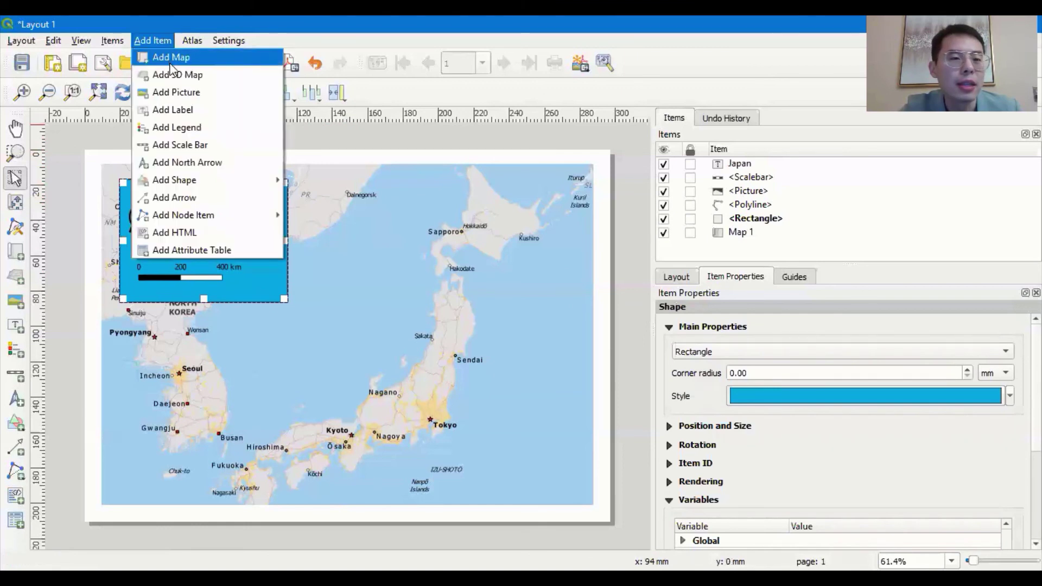
{"action": "left_click", "coordinate": [174, 109]}
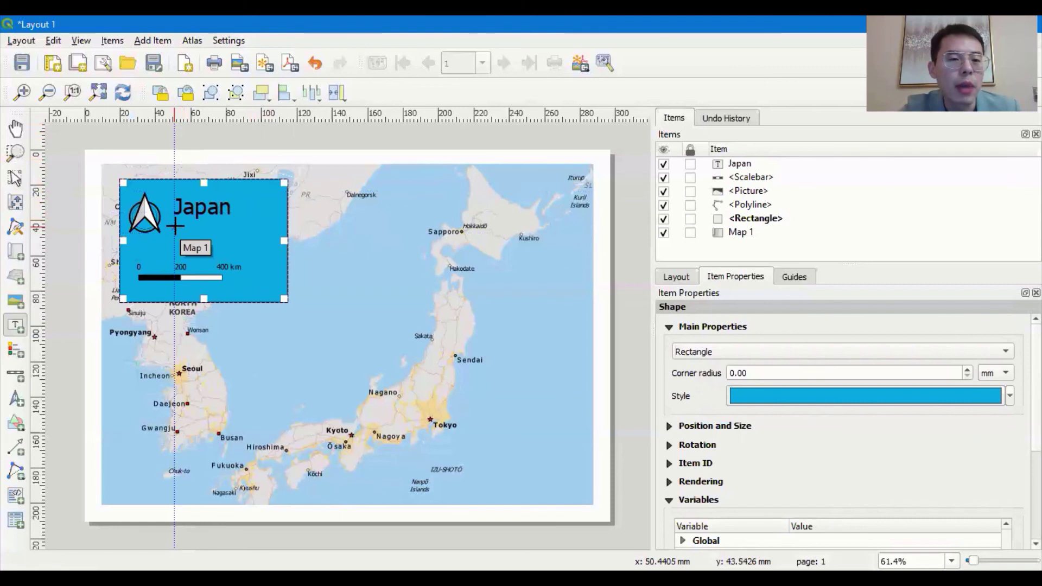
{"action": "left_click_drag", "start_coordinate": [178, 228], "coordinate": [277, 253]}
{"action": "left_click_drag", "start_coordinate": [768, 361], "coordinate": [570, 340]}
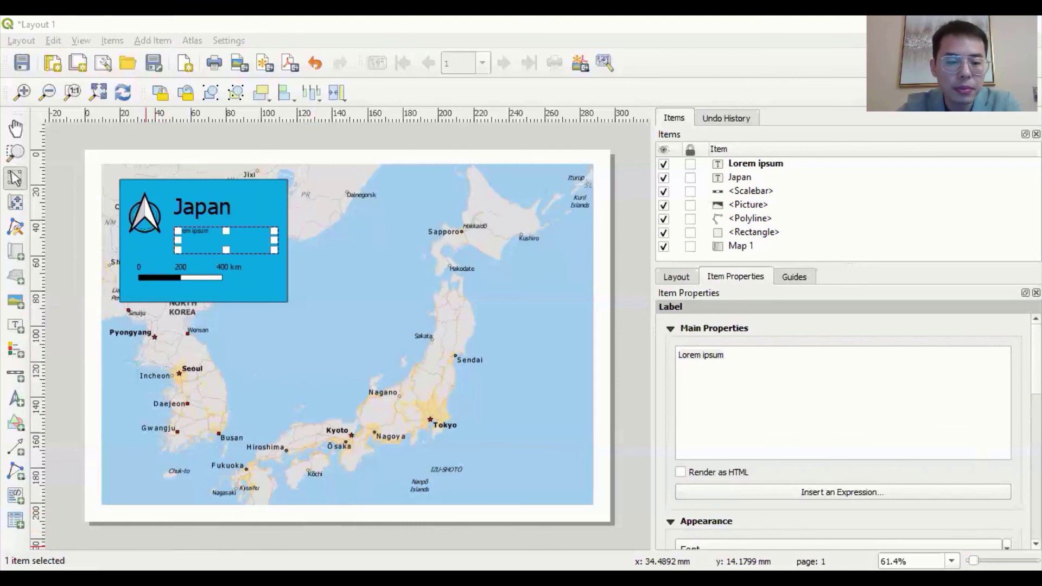
{"action": "key", "text": "alt+Tab"}
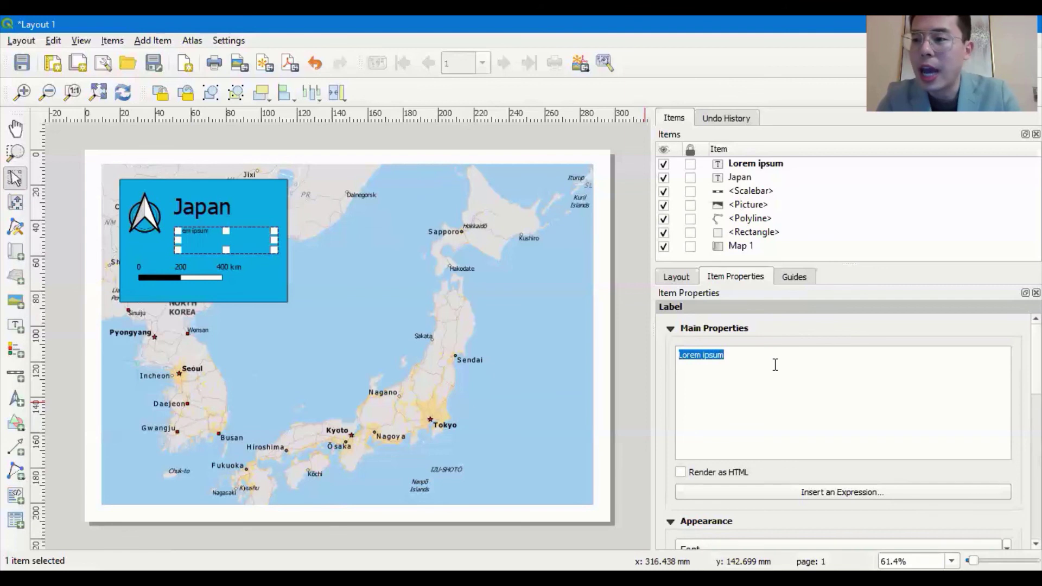
{"action": "type", "text": "Made"}
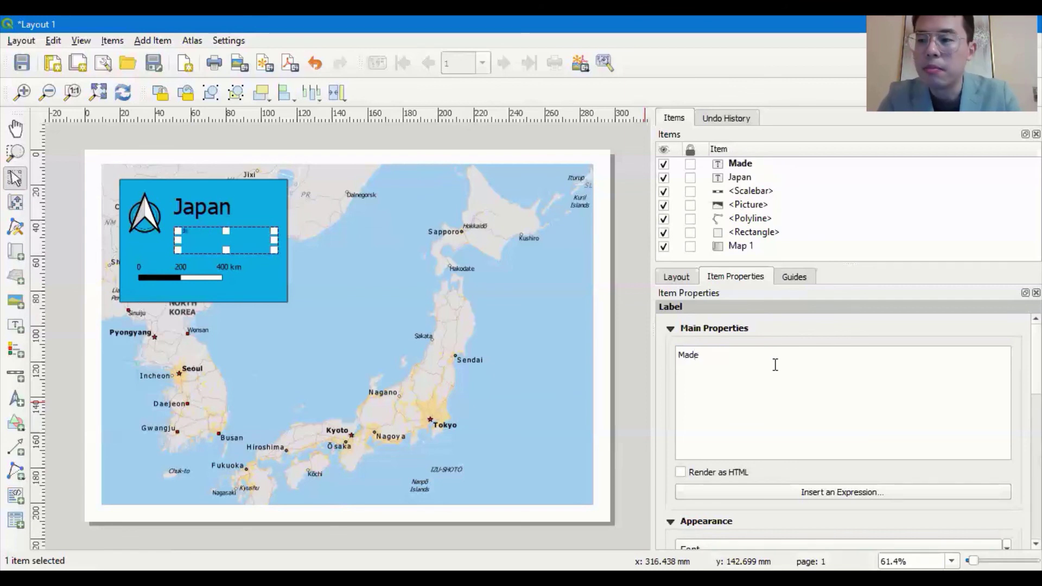
{"action": "type", "text": " with QGIS"}
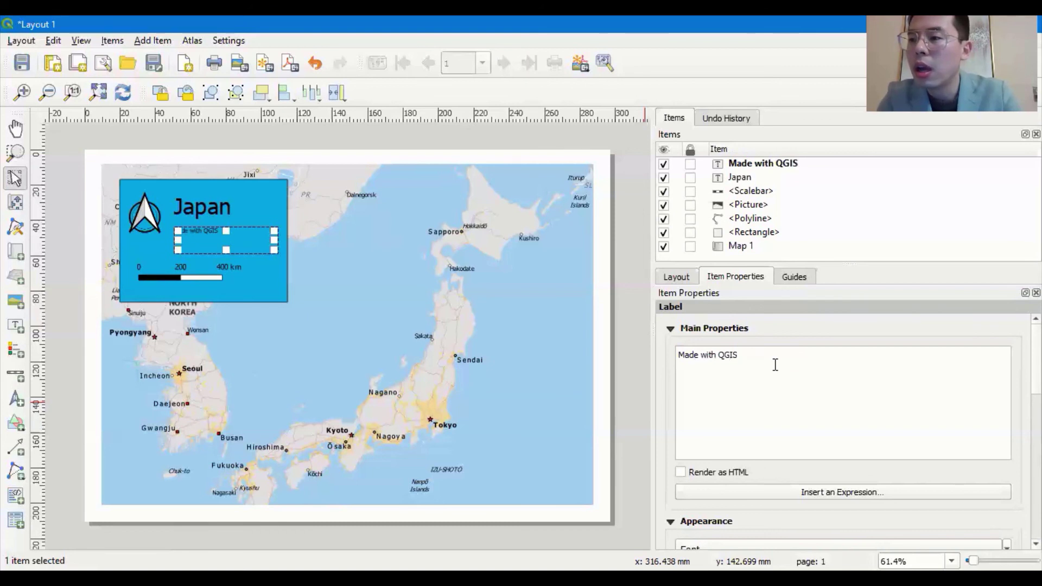
{"action": "type", "text": " using Nat"}
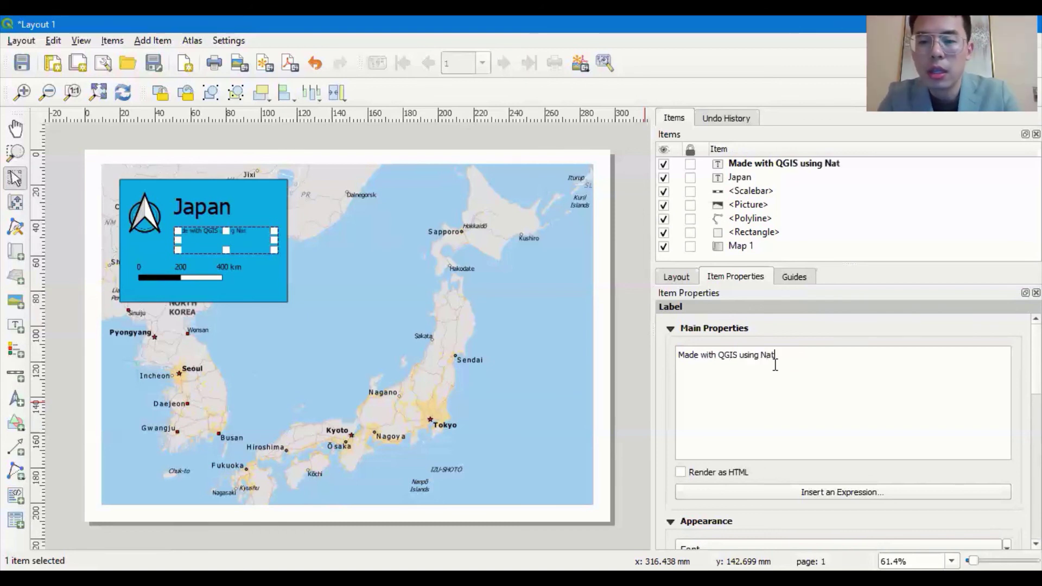
{"action": "type", "text": "ural Earth Data"}
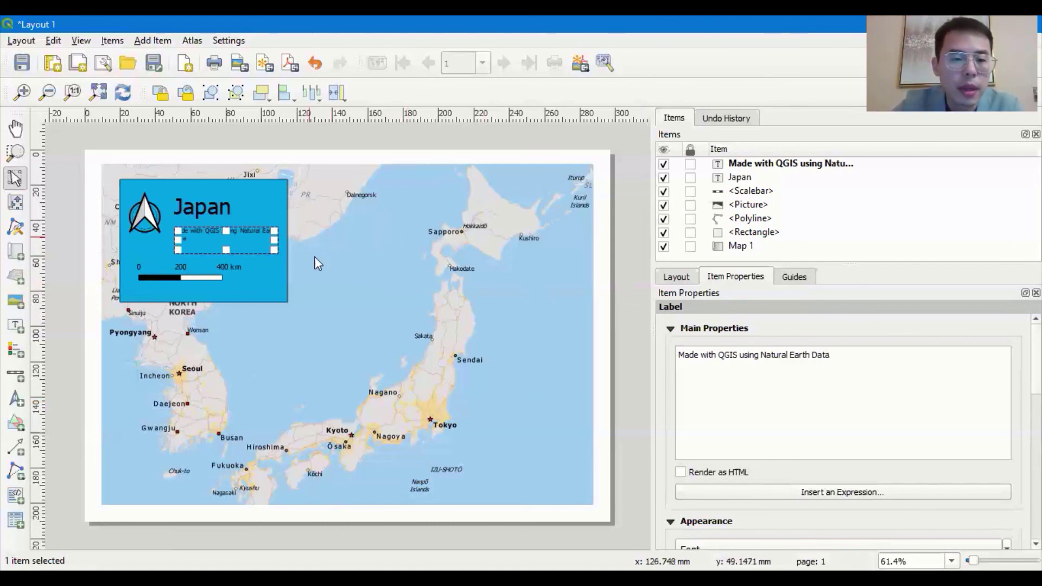
Step: Widen the credit label's frame on both sides to about 65 mm so its text fits on one line
{"action": "left_click_drag", "start_coordinate": [177, 240], "coordinate": [169, 240]}
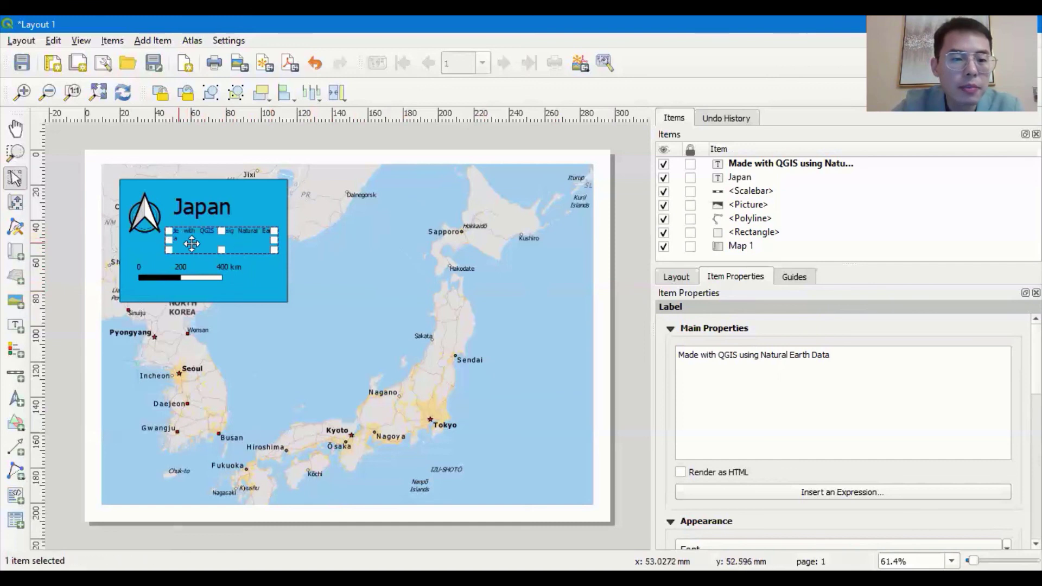
{"action": "left_click_drag", "start_coordinate": [274, 240], "coordinate": [282, 240]}
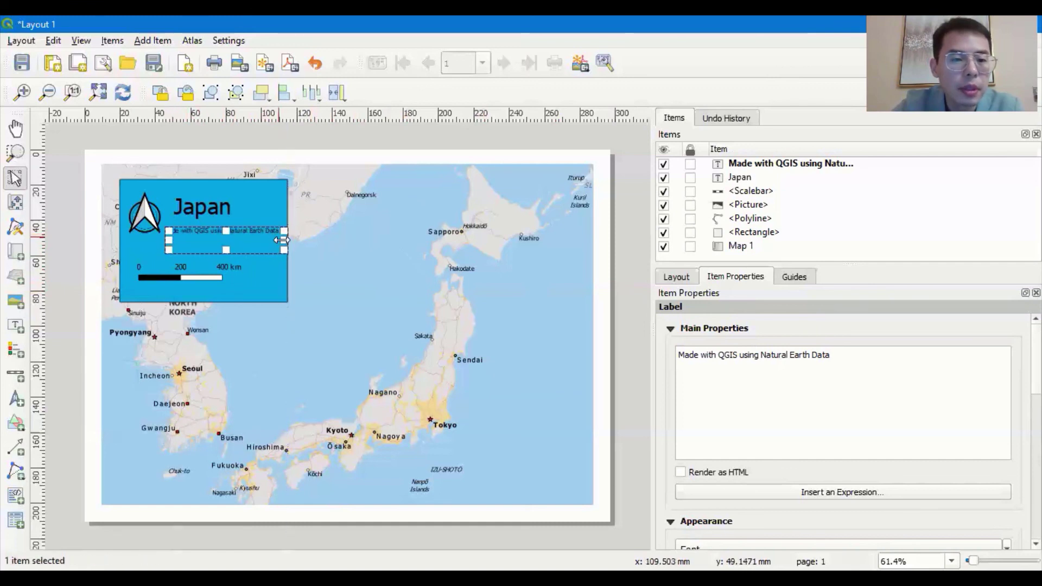
{"action": "left_click", "coordinate": [321, 234]}
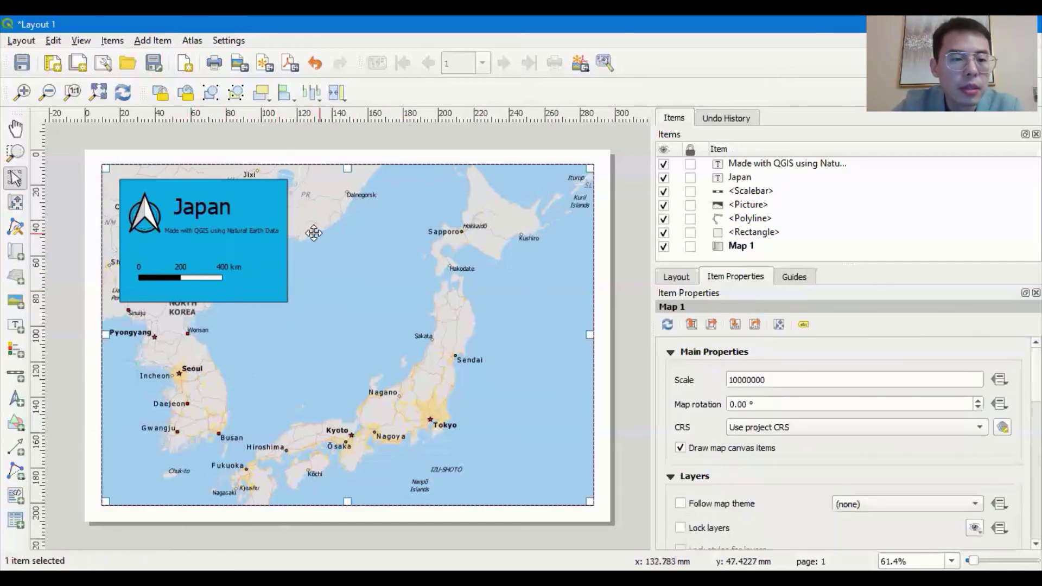
Step: Move the credit label down to just above the scale bar and shift the "Japan" title slightly down and right
{"action": "left_click", "coordinate": [219, 231]}
{"action": "left_click_drag", "start_coordinate": [207, 236], "coordinate": [207, 234]}
{"action": "left_click_drag", "start_coordinate": [206, 233], "coordinate": [243, 254]}
{"action": "left_click_drag", "start_coordinate": [209, 209], "coordinate": [218, 220]}
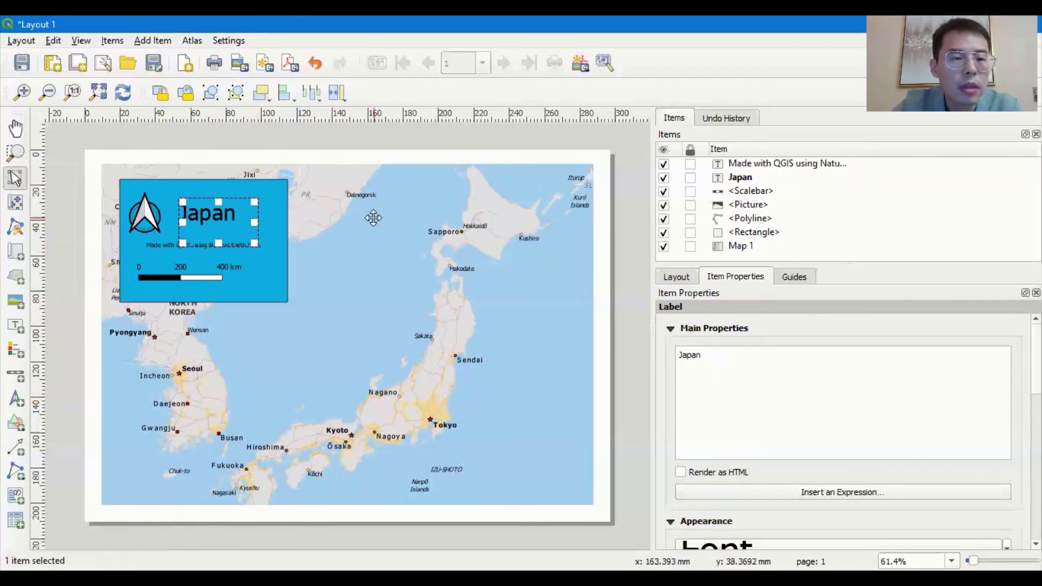
{"action": "left_click", "coordinate": [390, 217]}
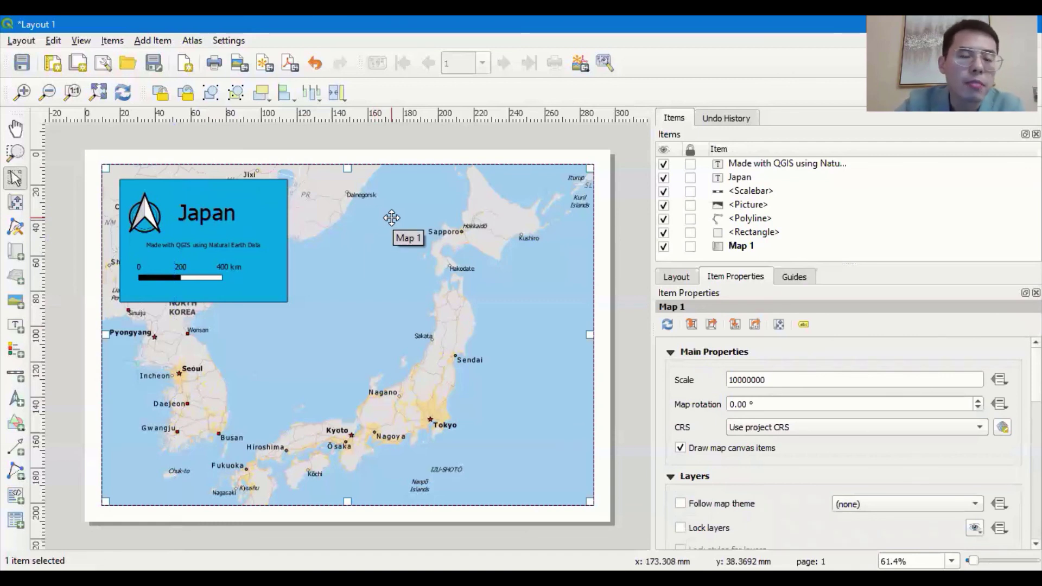
Step: Save the project and start exporting the layout as an image
{"action": "left_click", "coordinate": [94, 154]}
{"action": "key", "text": "ctrl+s"}
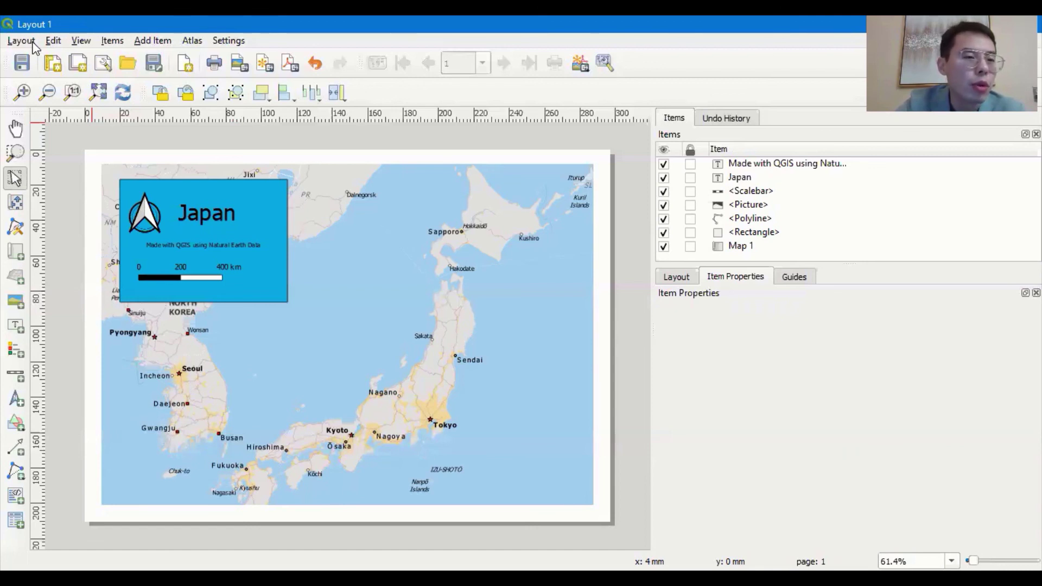
{"action": "left_click", "coordinate": [21, 41]}
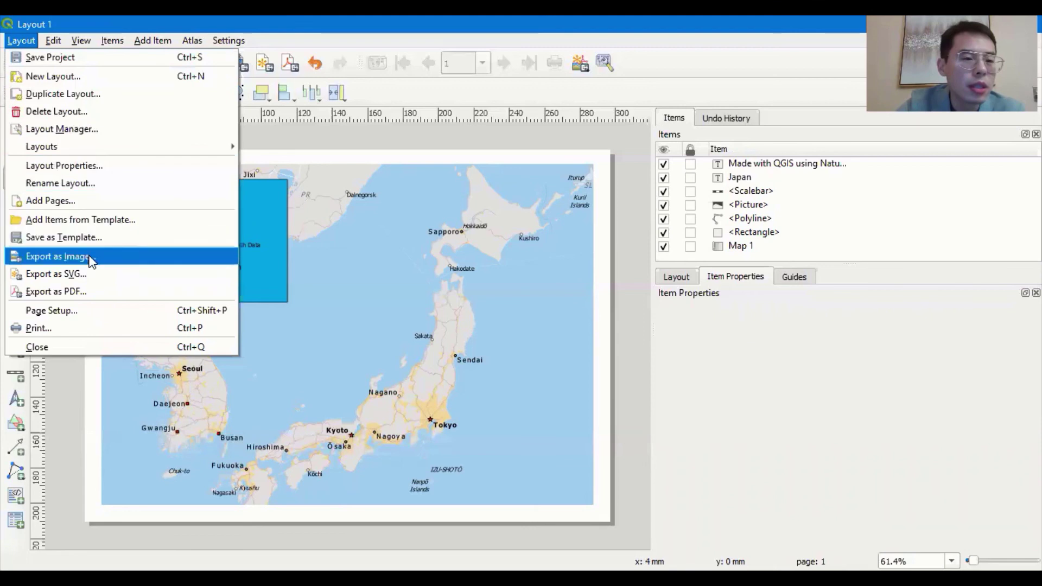
{"action": "left_click", "coordinate": [154, 258]}
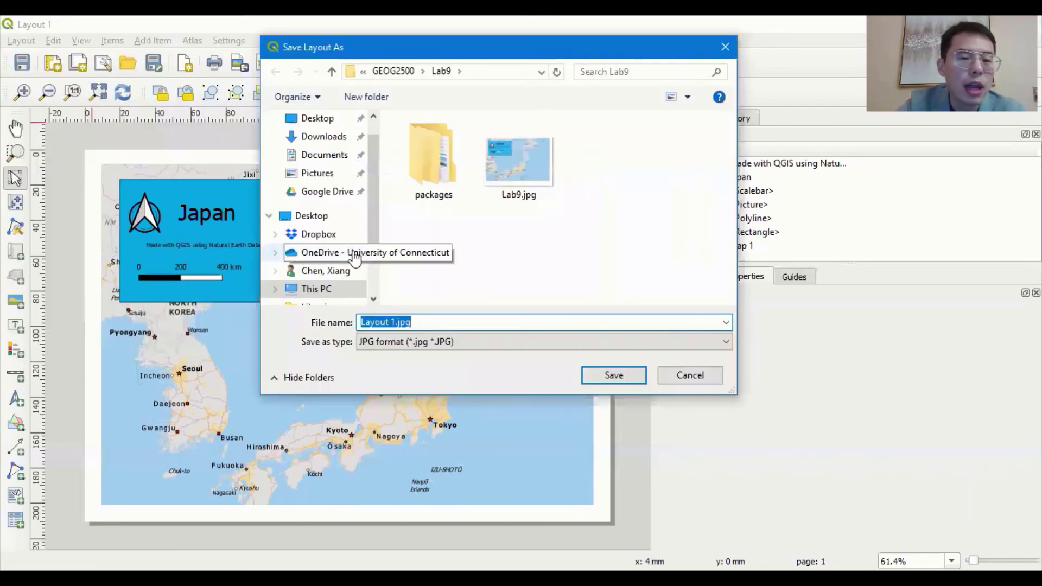